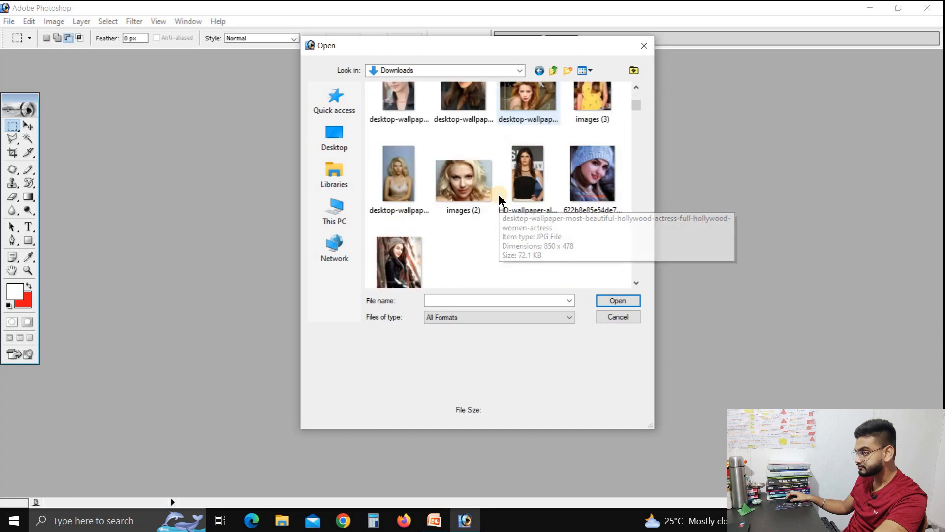
# - Open pxfuel.jpg from the Downloads folder and maximize its document window
pyautogui.scroll(2, 500, 200)
pyautogui.doubleClick(586, 144)
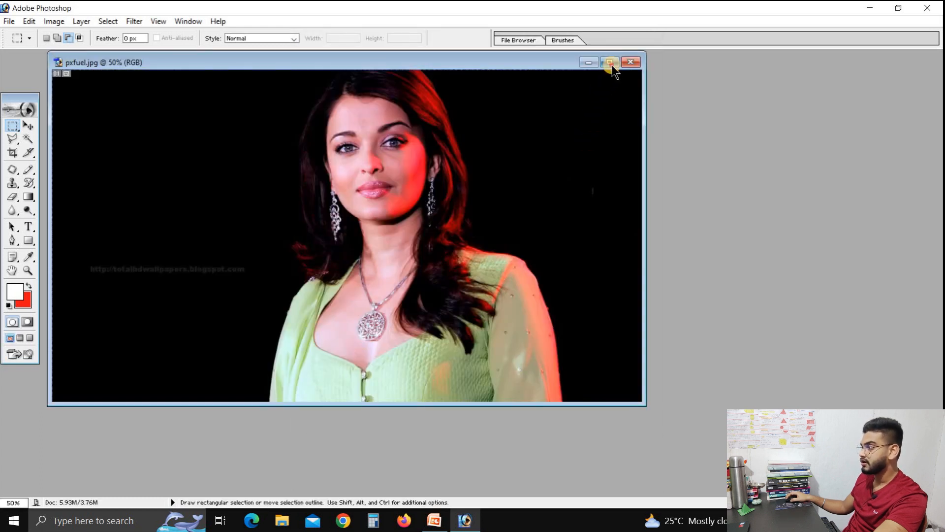
pyautogui.click(610, 63)
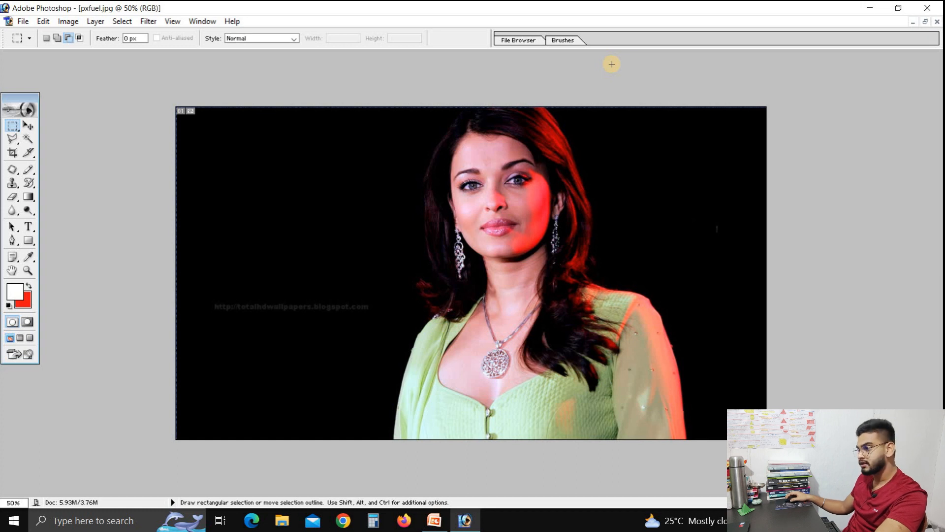
# - Marquee-select a large rectangle covering most of the photo, fill it with the red background colour and deselect
pyautogui.click(17, 129)
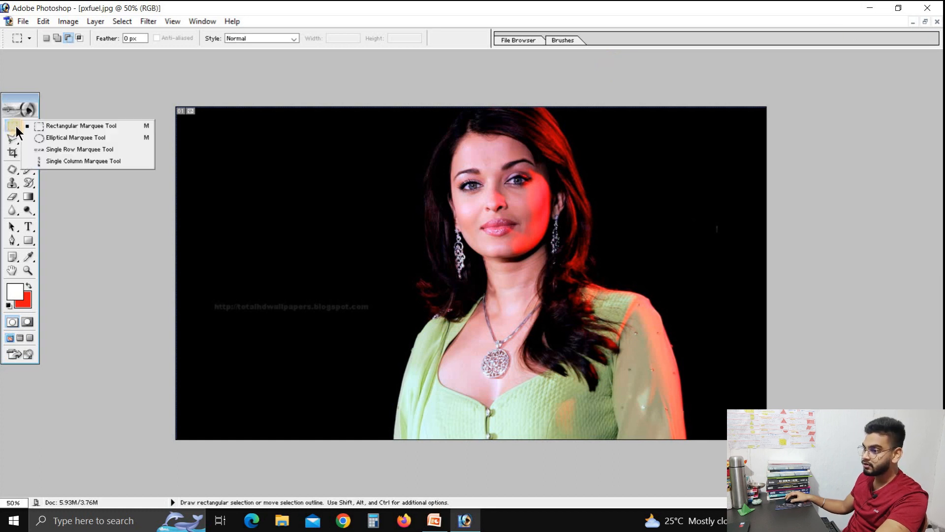
pyautogui.moveTo(17, 129); pyautogui.dragTo(82, 126)
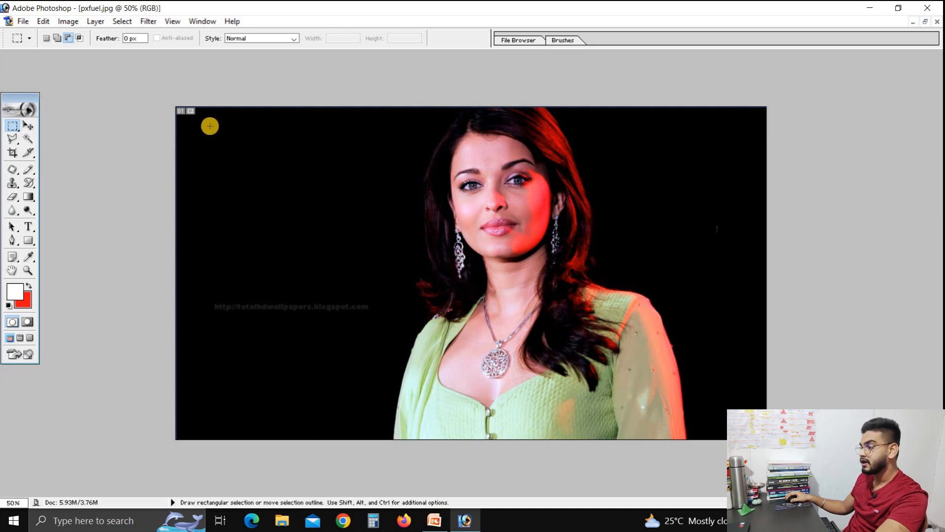
pyautogui.moveTo(233, 137); pyautogui.dragTo(719, 399)
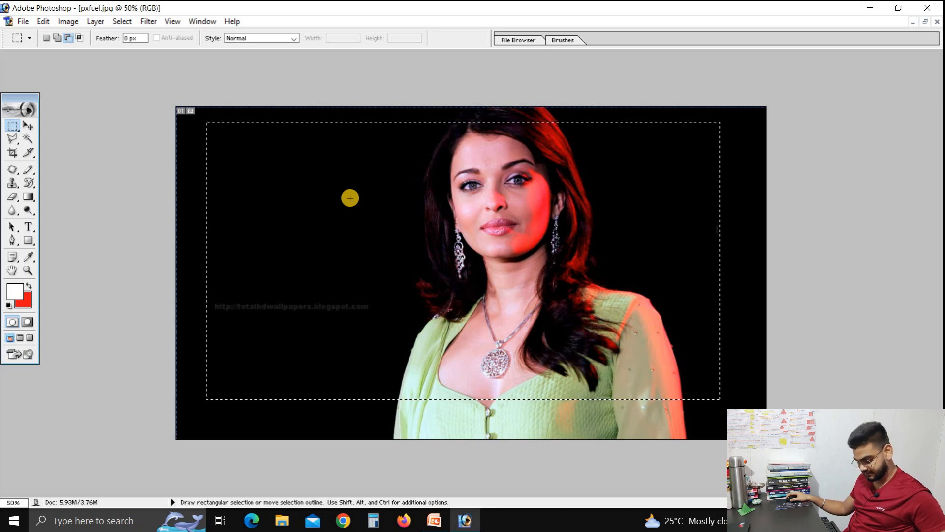
pyautogui.hotkey('ctrl', 'BackSpace')
pyautogui.hotkey('ctrl', 'BackSpace')
pyautogui.hotkey('ctrl', 'd')
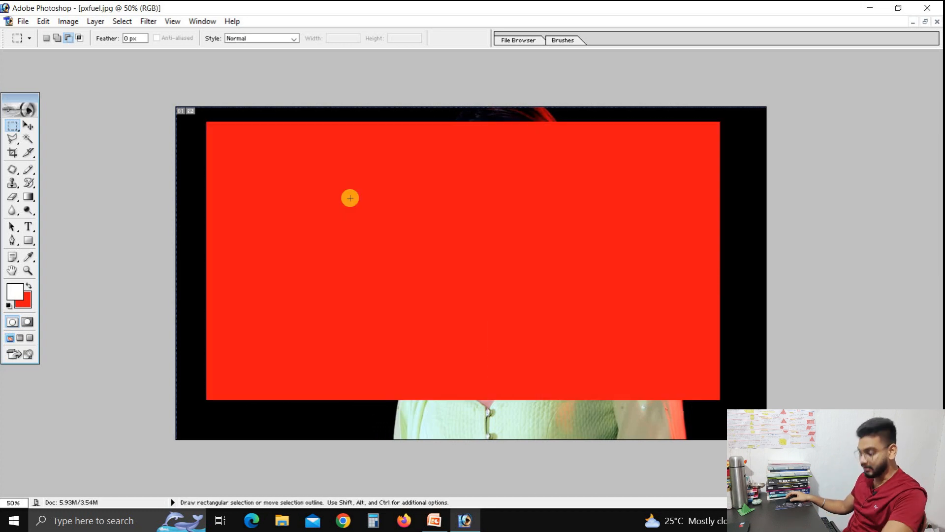
# - Minimize the pxfuel.jpg document, leaving the workspace empty
pyautogui.click(913, 22)
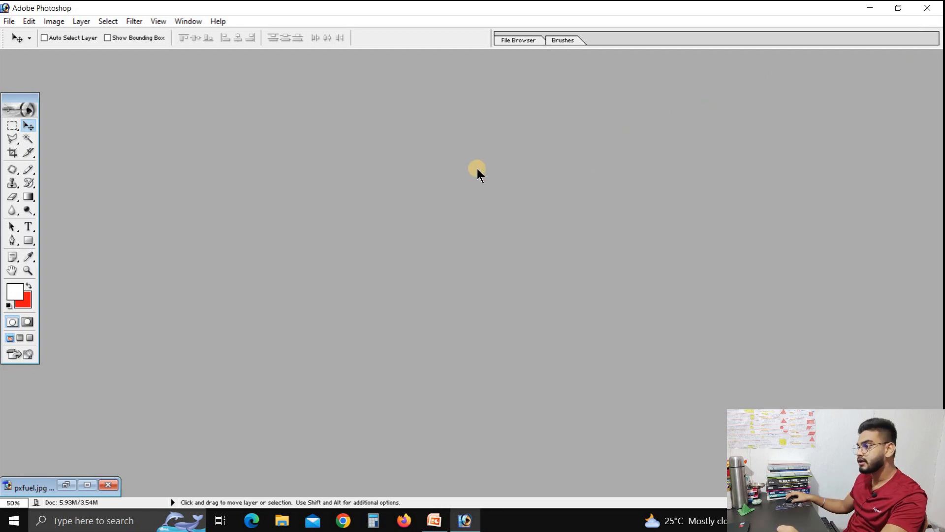
pyautogui.doubleClick(478, 168)
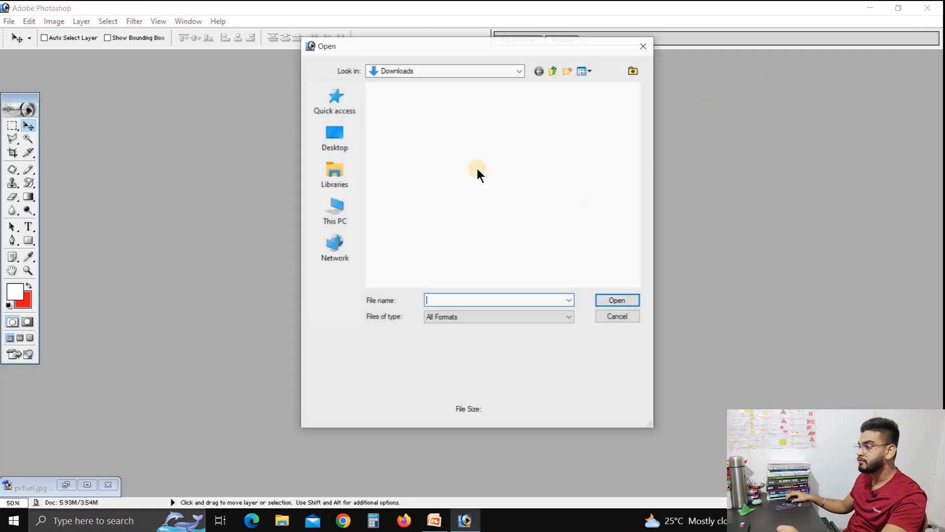
pyautogui.click(643, 45)
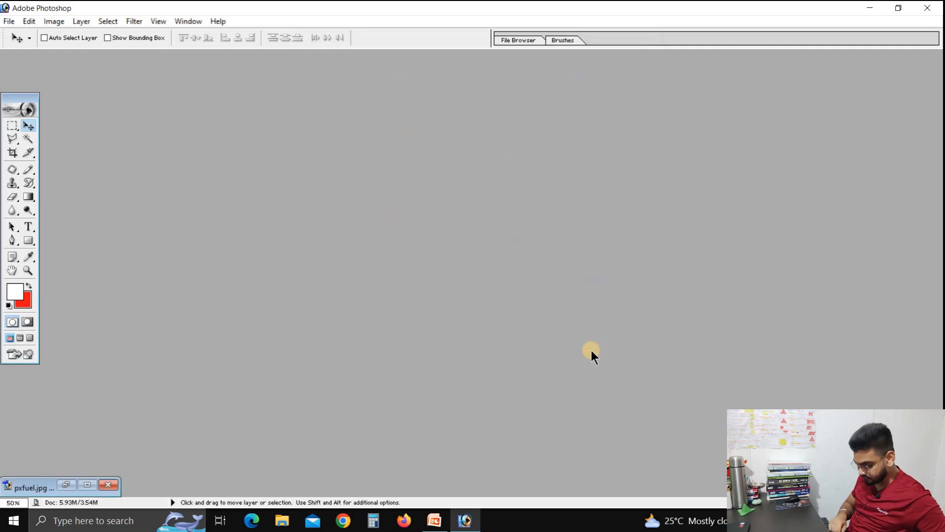
# - Create a new white RGB document with the 1280 x 720 HDTV 720P preset and maximize its window
pyautogui.hotkey('ctrl', 'n')
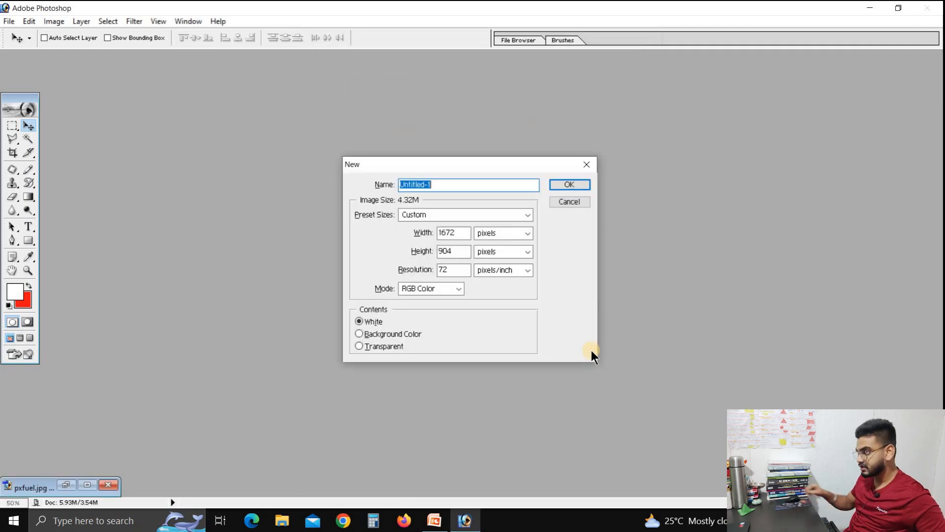
pyautogui.click(492, 215)
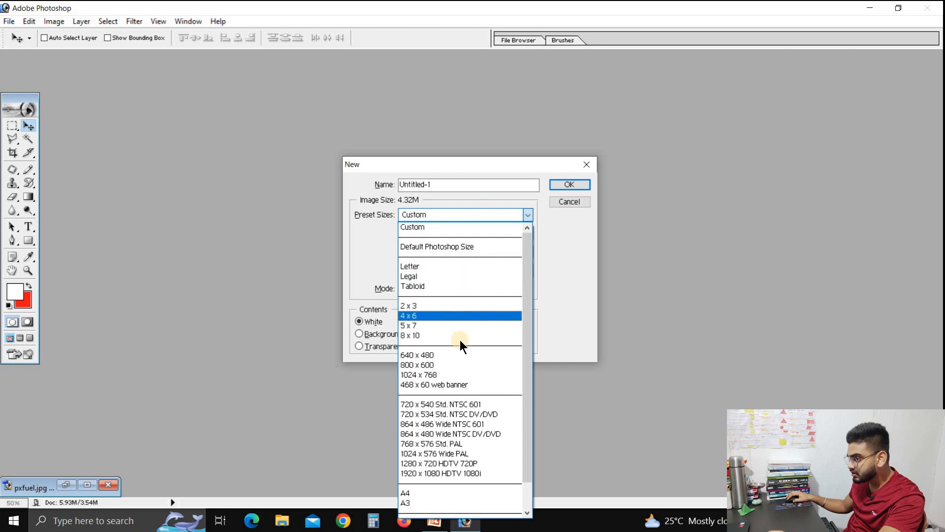
pyautogui.click(459, 463)
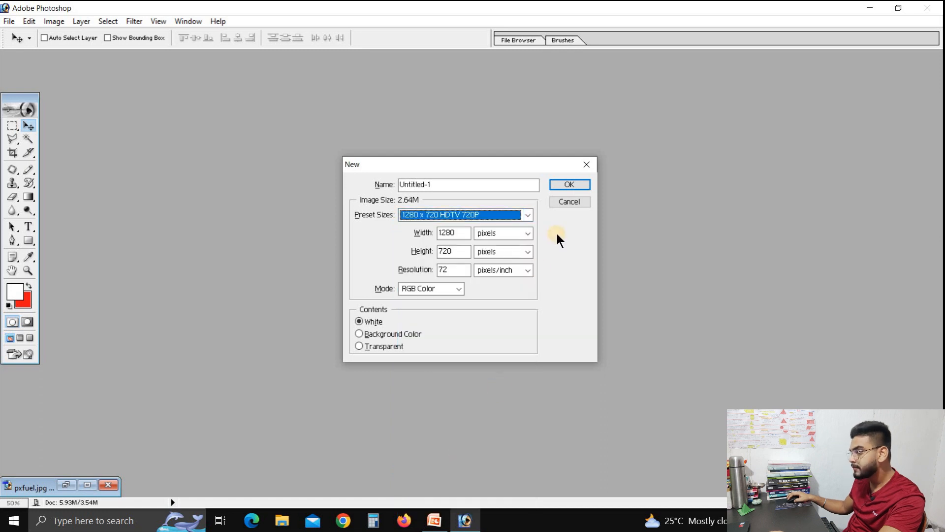
pyautogui.click(568, 185)
pyautogui.click(551, 67)
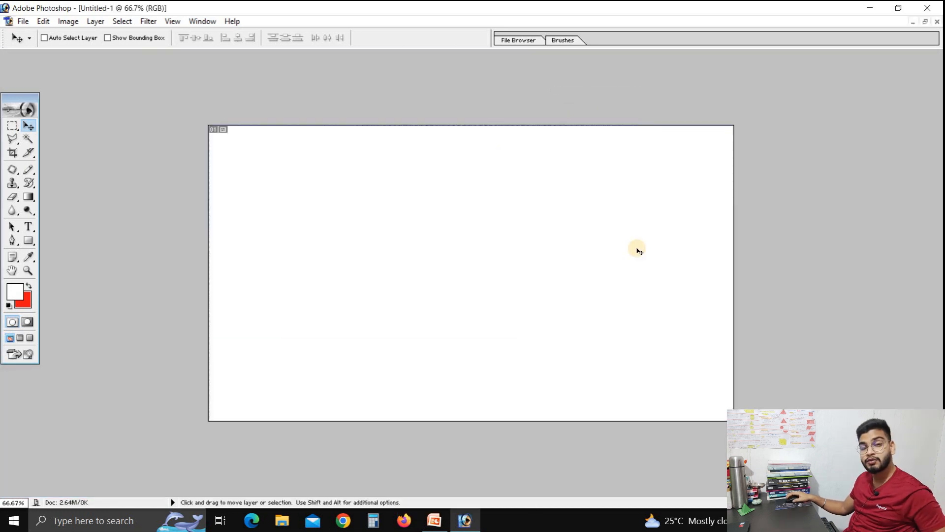
# - Paste the copied portrait photo into the new document and keep that document maximized
pyautogui.hotkey('ctrl', 'v')
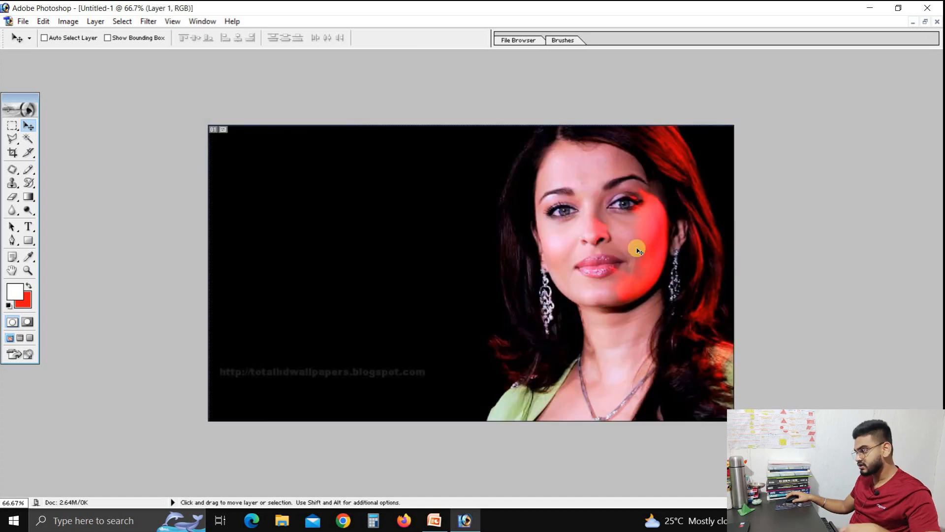
pyautogui.click(925, 21)
pyautogui.click(86, 485)
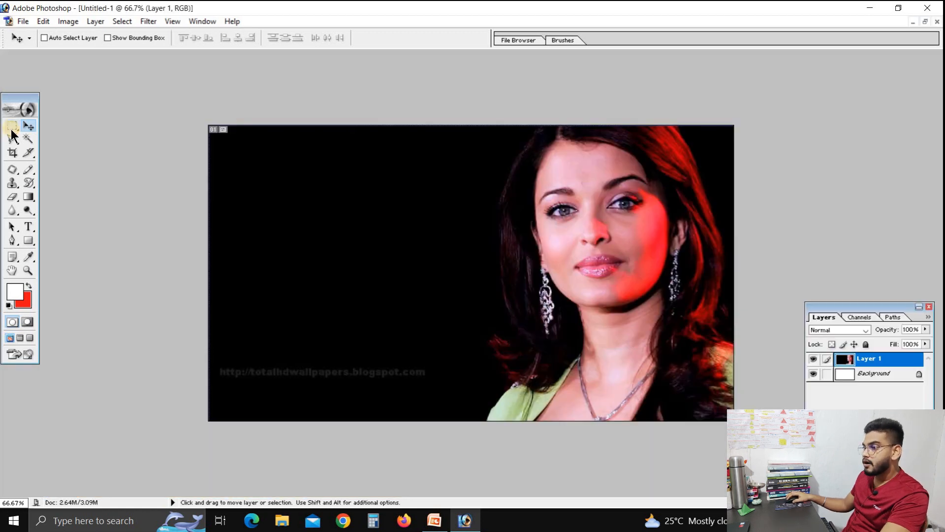
# - With the Rectangular Marquee tool in new-selection mode, draw a roughly square selection on the photo's dark area
pyautogui.click(12, 126)
pyautogui.click(40, 126)
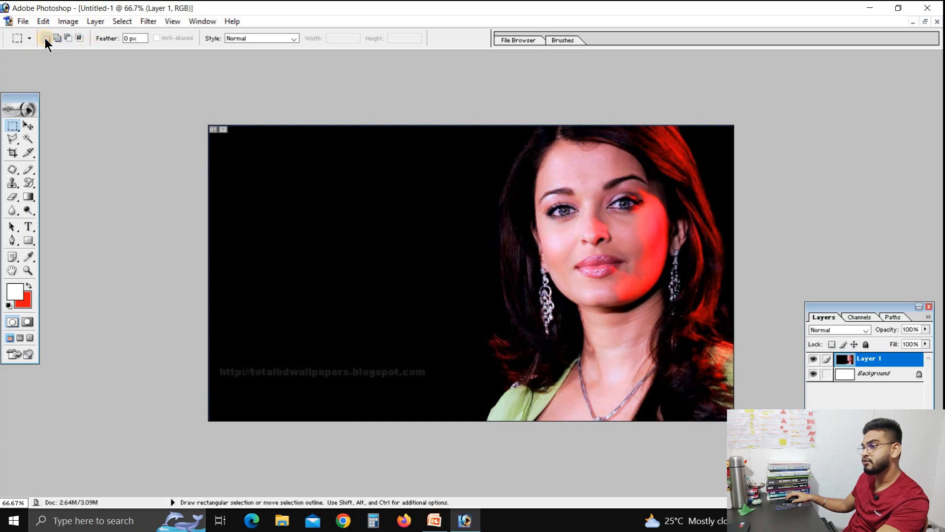
pyautogui.moveTo(292, 184); pyautogui.dragTo(415, 316)
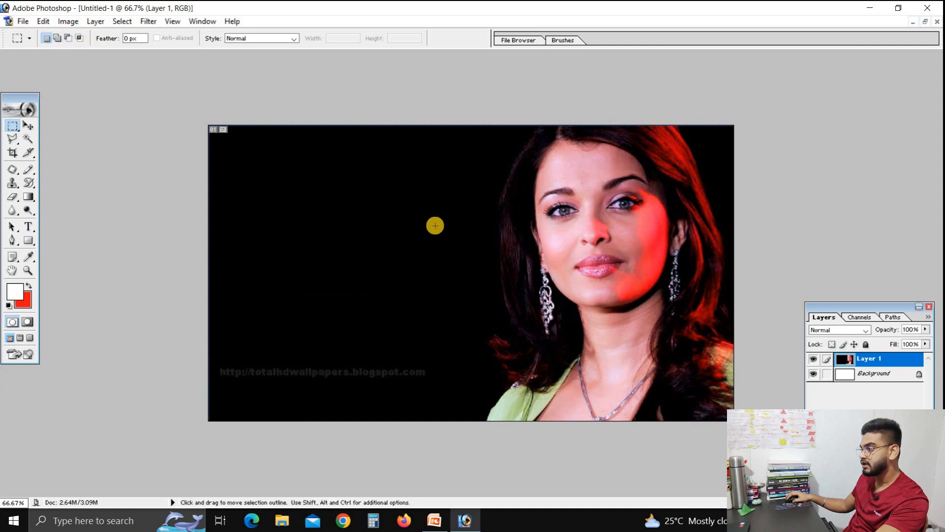
pyautogui.moveTo(436, 186); pyautogui.dragTo(541, 292)
pyautogui.moveTo(305, 189); pyautogui.dragTo(414, 290)
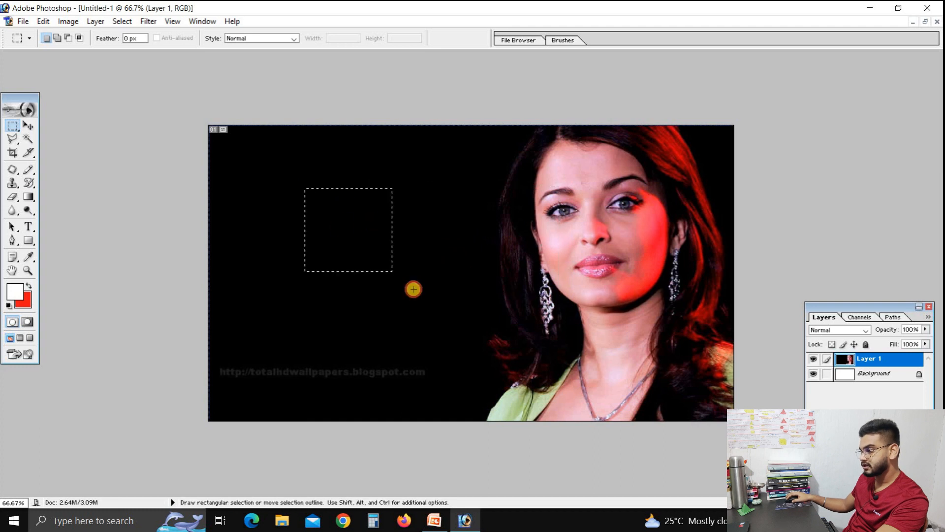
# - Add two overlapping rectangles to the selection, one below and right of the square, one above and left
pyautogui.click(58, 37)
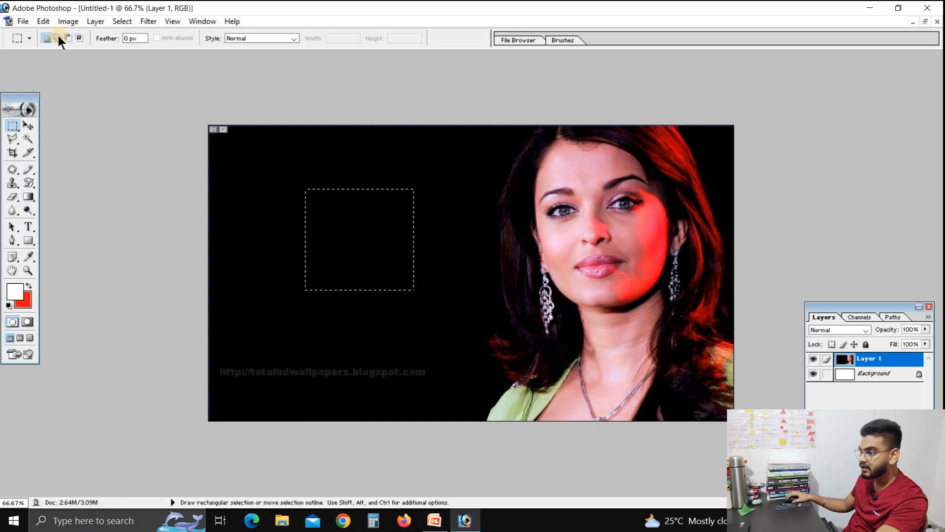
pyautogui.moveTo(371, 252); pyautogui.dragTo(490, 363)
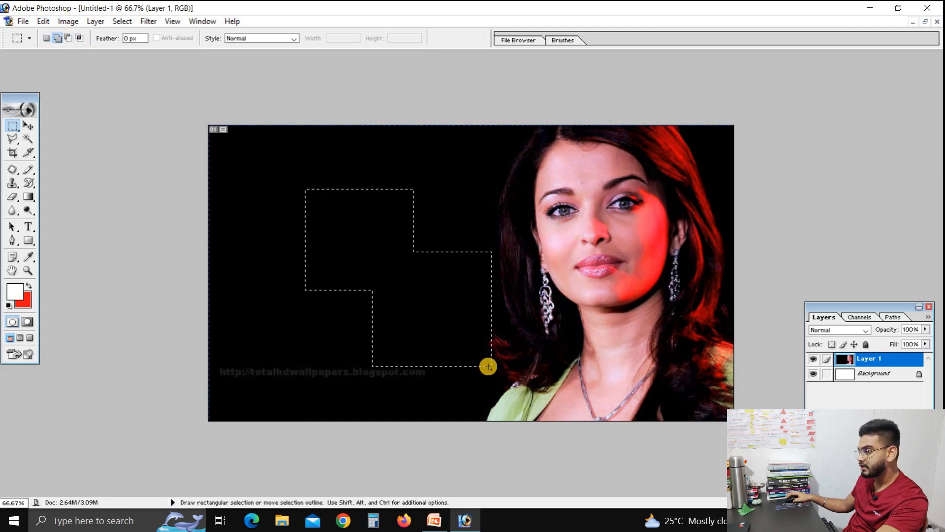
pyautogui.moveTo(232, 163); pyautogui.dragTo(326, 282)
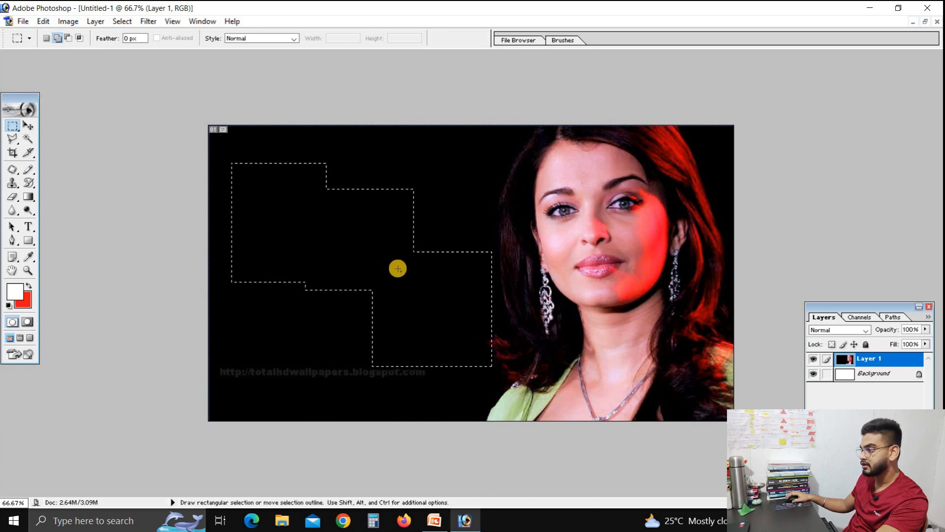
# - Make a new rectangular selection around one eye, and add a narrow strip across the nose bridge and a rectangle around the other eye
pyautogui.click(46, 38)
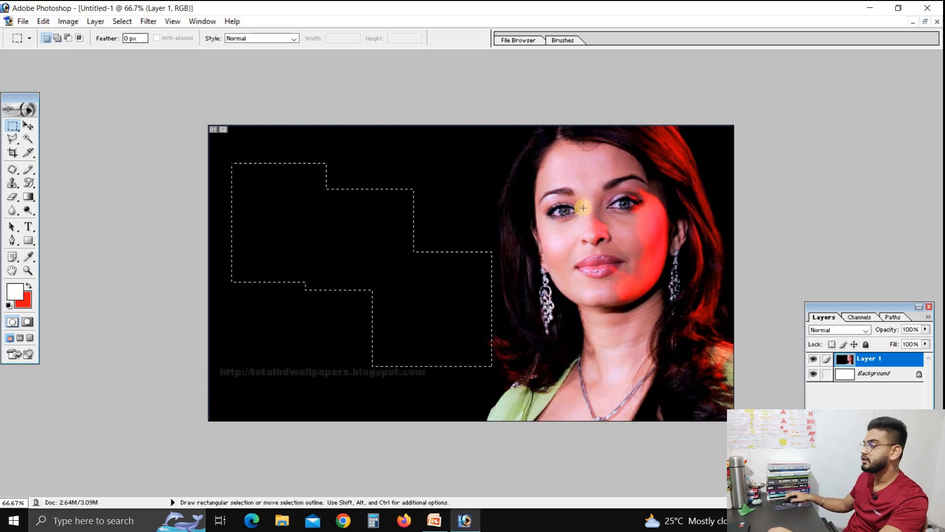
pyautogui.moveTo(531, 183); pyautogui.dragTo(587, 230)
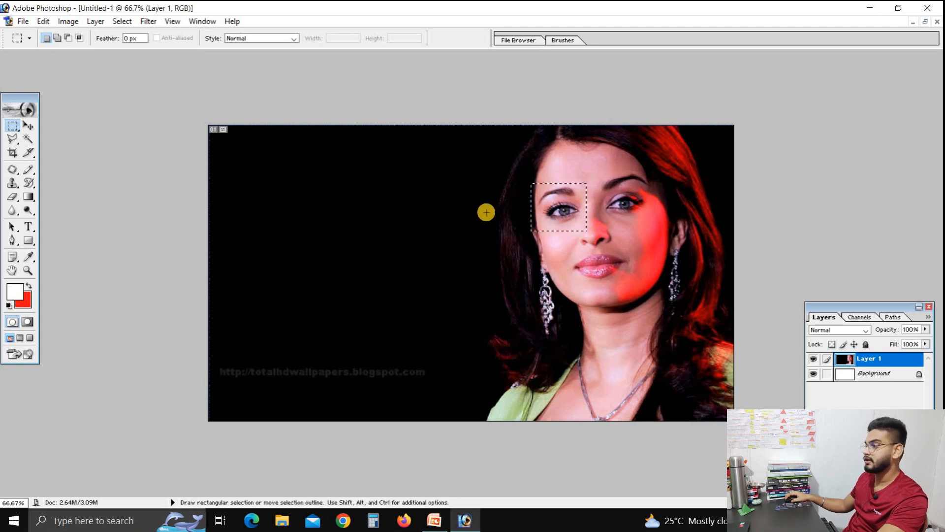
pyautogui.click(60, 42)
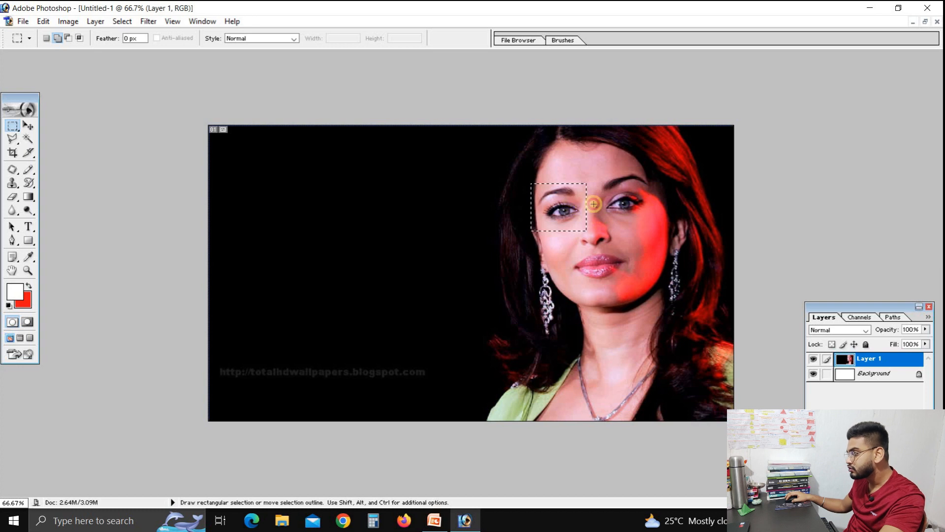
pyautogui.moveTo(608, 212); pyautogui.dragTo(609, 213)
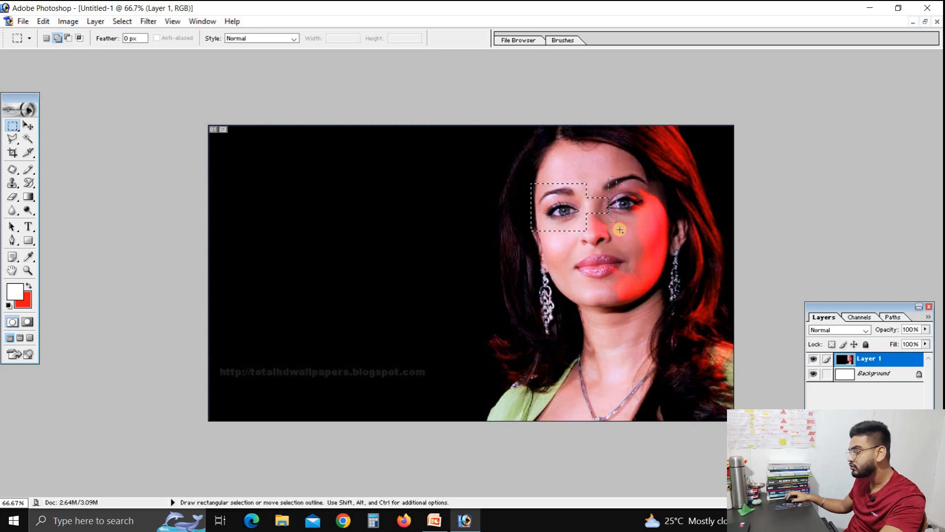
pyautogui.moveTo(640, 252); pyautogui.dragTo(664, 232)
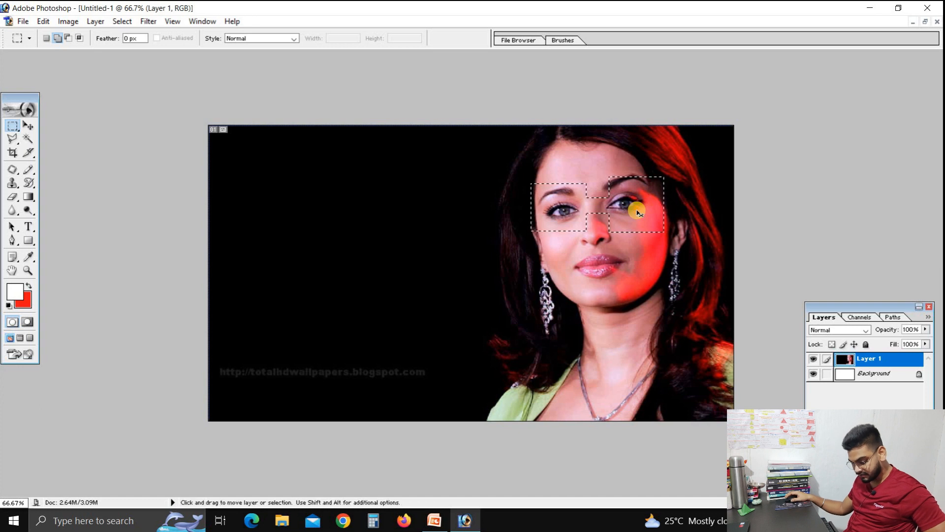
# - Copy the selected eyes to a new layer and move it to the upper-left corner of the photo's dark area
pyautogui.hotkey('ctrl', 'j')
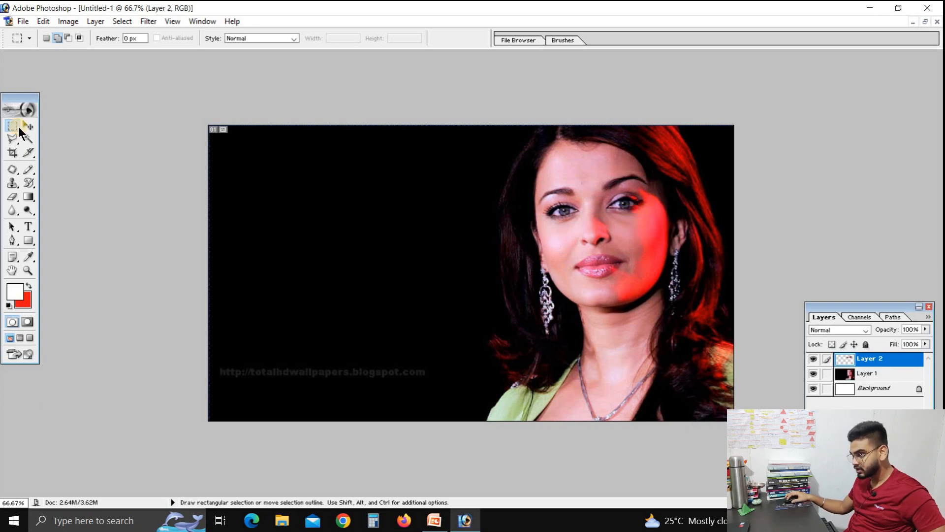
pyautogui.click(27, 127)
pyautogui.moveTo(532, 212); pyautogui.dragTo(333, 226)
pyautogui.click(427, 274)
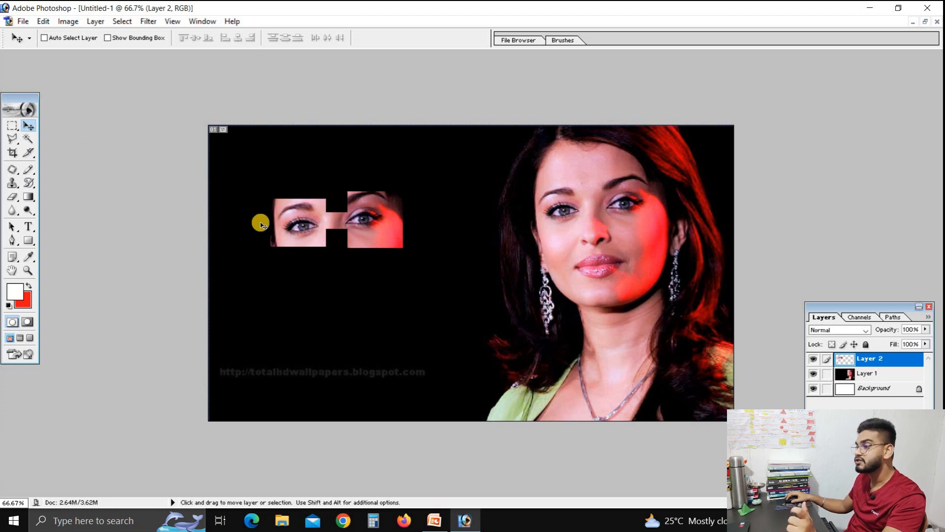
pyautogui.moveTo(285, 227); pyautogui.dragTo(258, 171)
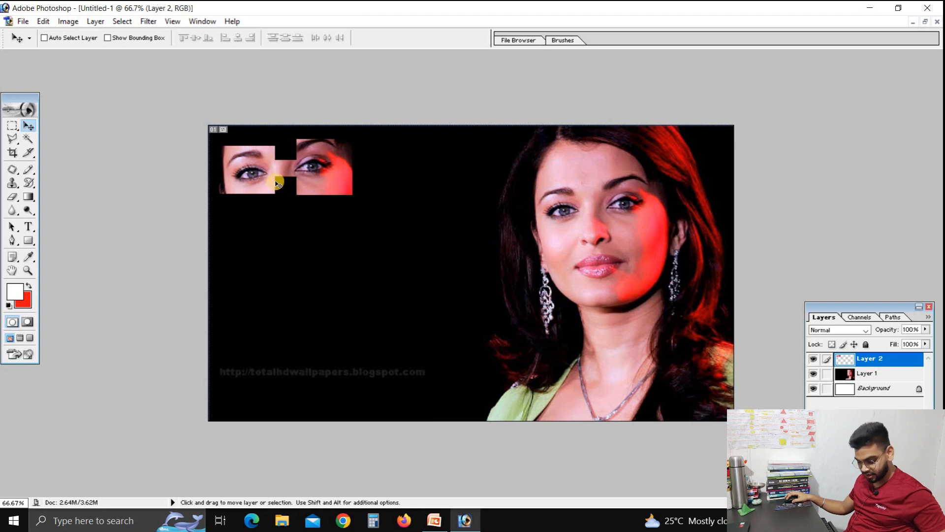
pyautogui.moveTo(277, 183); pyautogui.dragTo(254, 176)
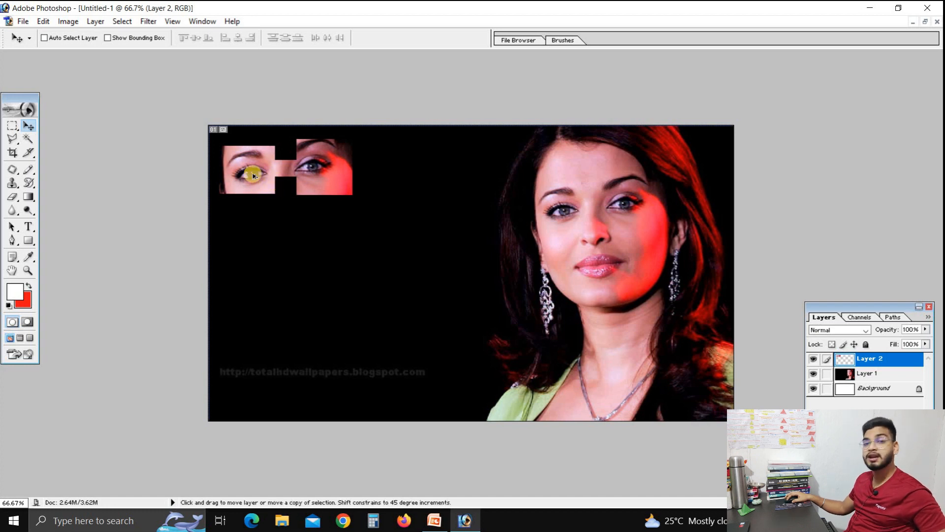
# - Duplicate the eyes layer seven times, arranging the pieces in two columns of four over the dark area
pyautogui.keyDown('alt'); pyautogui.moveTo(253, 187); pyautogui.dragTo(257, 382); pyautogui.keyUp('alt')
pyautogui.keyDown('ctrl'); pyautogui.keyDown('alt'); pyautogui.moveTo(315, 306); pyautogui.dragTo(449, 344); pyautogui.keyUp('alt'); pyautogui.keyUp('ctrl')
pyautogui.keyDown('ctrl'); pyautogui.keyDown('alt'); pyautogui.moveTo(331, 236); pyautogui.dragTo(476, 295); pyautogui.keyUp('alt'); pyautogui.keyUp('ctrl')
pyautogui.keyDown('ctrl'); pyautogui.keyDown('alt'); pyautogui.moveTo(329, 226); pyautogui.dragTo(473, 218); pyautogui.keyUp('alt'); pyautogui.keyUp('ctrl')
pyautogui.keyDown('ctrl'); pyautogui.keyDown('alt'); pyautogui.moveTo(331, 175); pyautogui.dragTo(474, 174); pyautogui.keyUp('alt'); pyautogui.keyUp('ctrl')
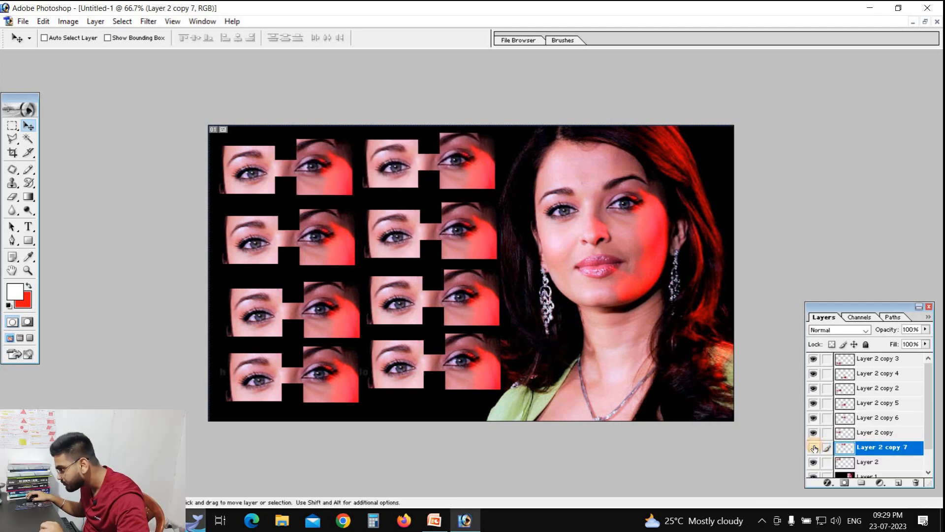
# - Hide all seven Layer 2 copies, leaving Layer 2, Layer 1 and Background visible
pyautogui.click(814, 447)
pyautogui.click(813, 432)
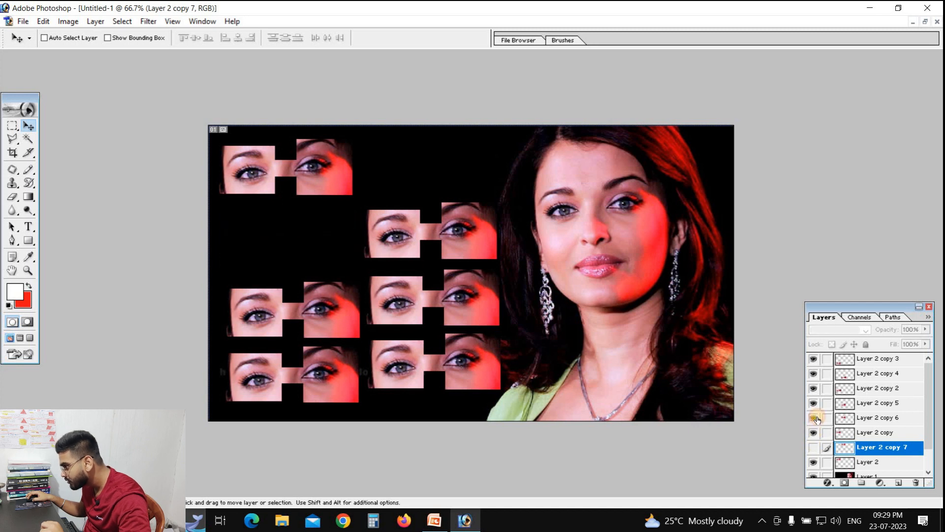
pyautogui.click(814, 432)
pyautogui.click(814, 418)
pyautogui.click(813, 431)
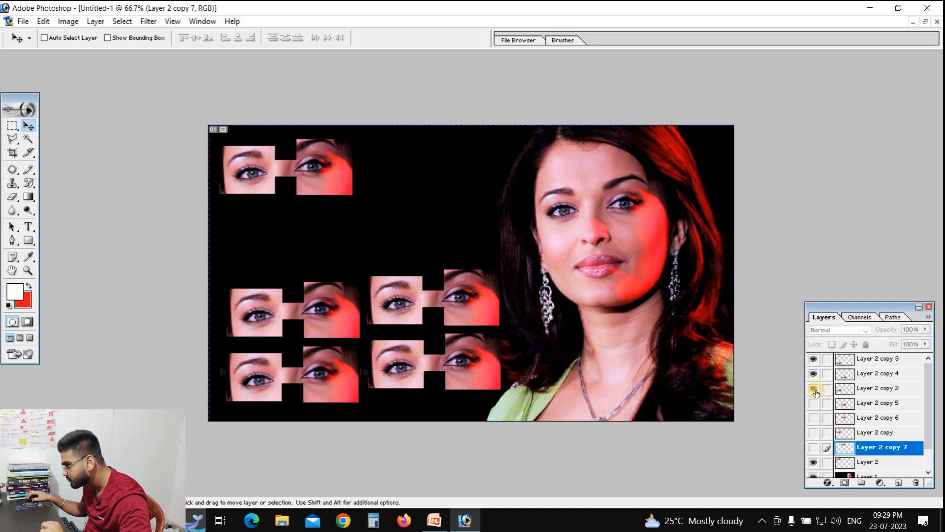
pyautogui.click(813, 388)
pyautogui.click(814, 373)
pyautogui.click(813, 358)
pyautogui.click(813, 403)
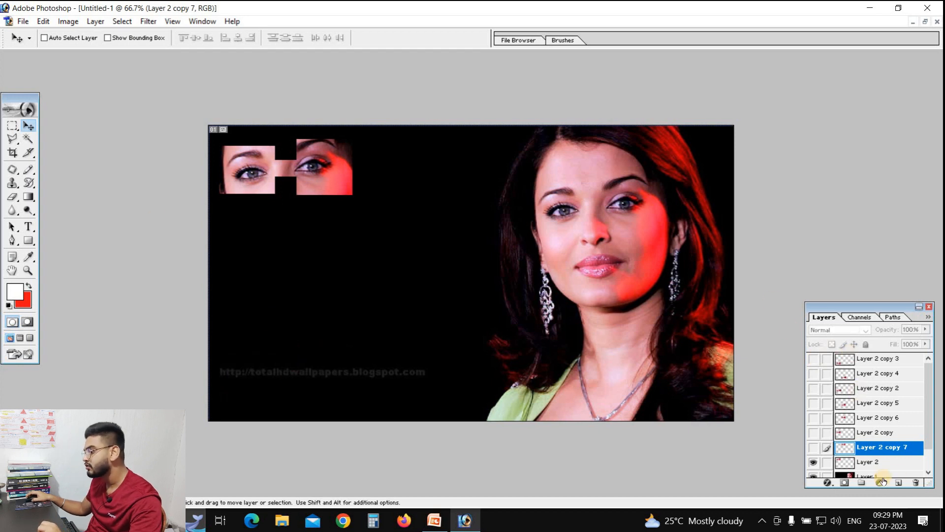
pyautogui.scroll(-1, 861, 441)
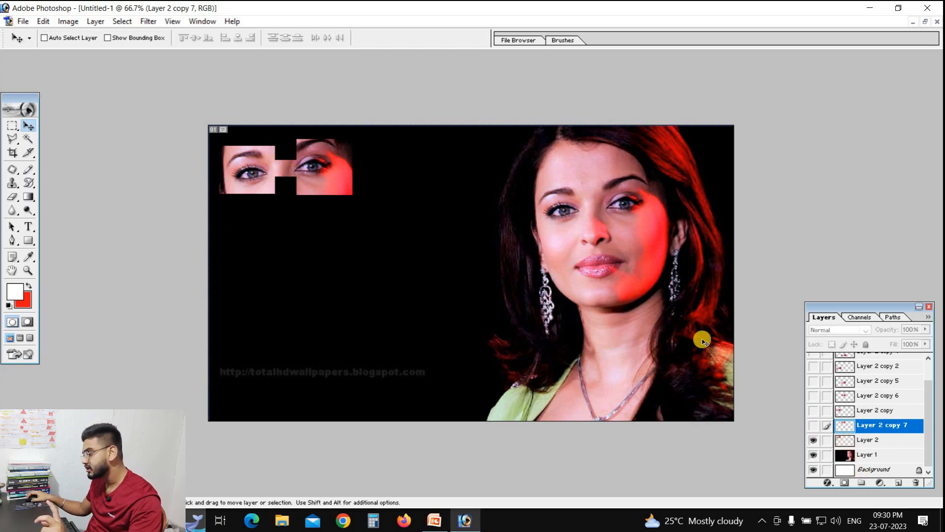
# - Hide Layer 2 and make a new rectangular selection across both eyes, extending past the face on each side
pyautogui.click(815, 441)
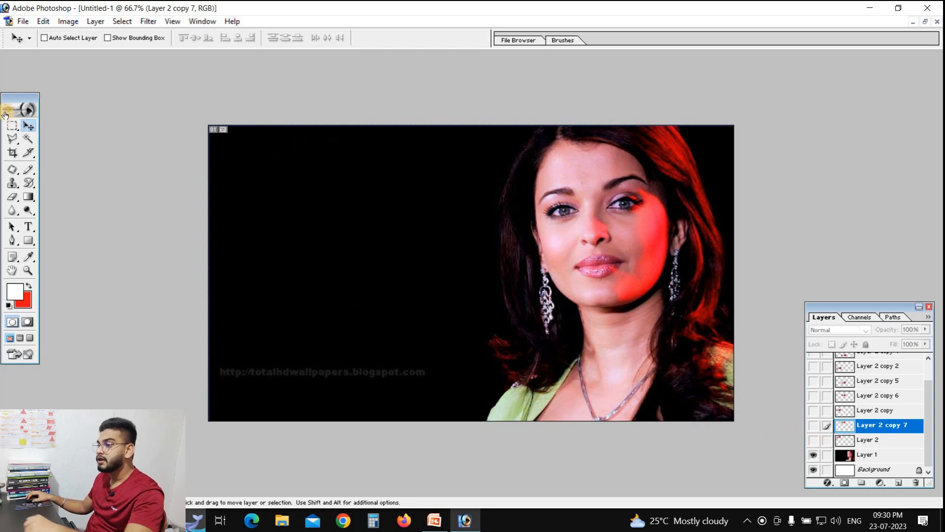
pyautogui.moveTo(15, 125); pyautogui.dragTo(77, 137)
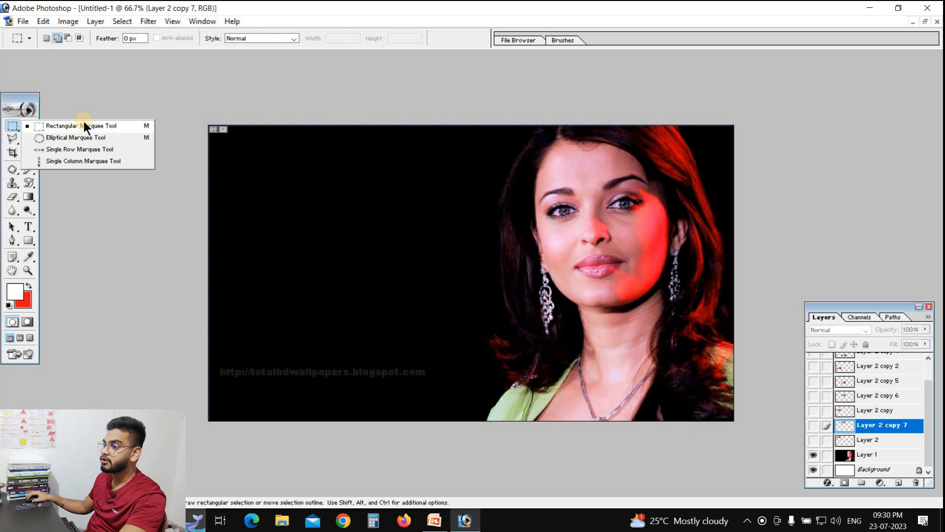
pyautogui.click(83, 124)
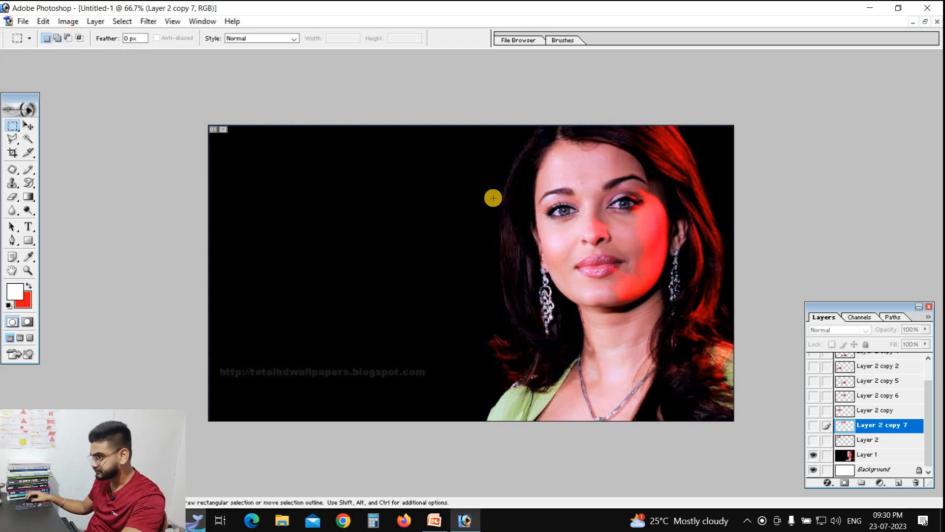
pyautogui.click(699, 230)
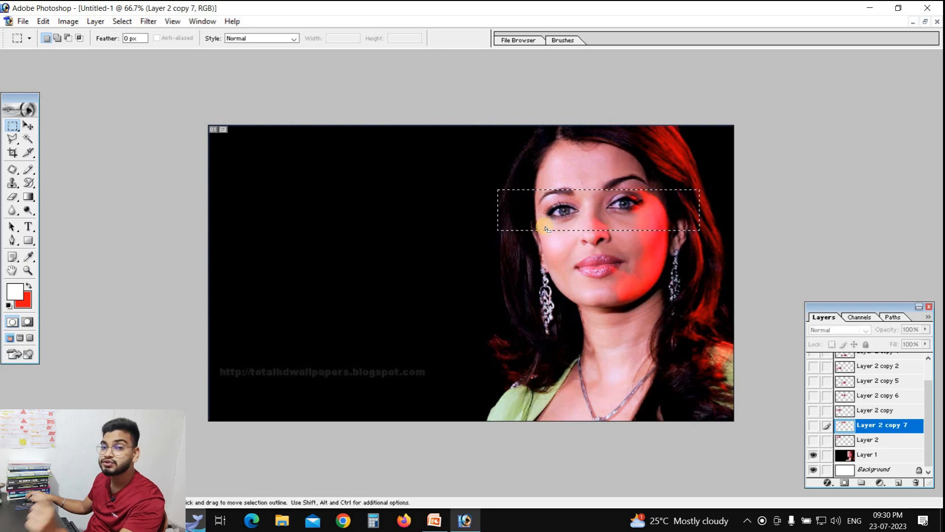
# - Subtract rectangles from both ends of the selection, trimming it to the eye area, and make Layer 1 active
pyautogui.click(68, 37)
pyautogui.moveTo(470, 155); pyautogui.dragTo(531, 265)
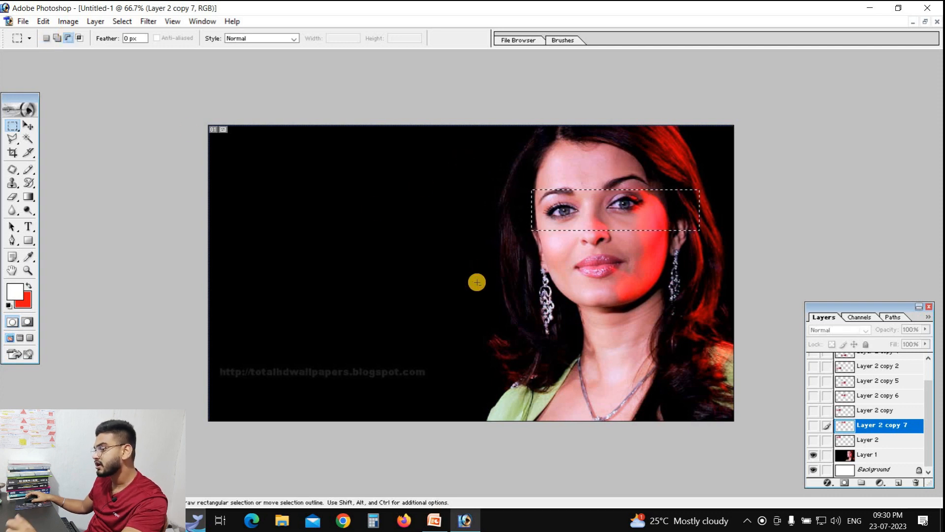
pyautogui.moveTo(679, 240); pyautogui.dragTo(677, 296)
pyautogui.moveTo(709, 169); pyautogui.dragTo(693, 289)
pyautogui.moveTo(669, 146); pyautogui.dragTo(651, 270)
pyautogui.moveTo(677, 181); pyautogui.dragTo(671, 288)
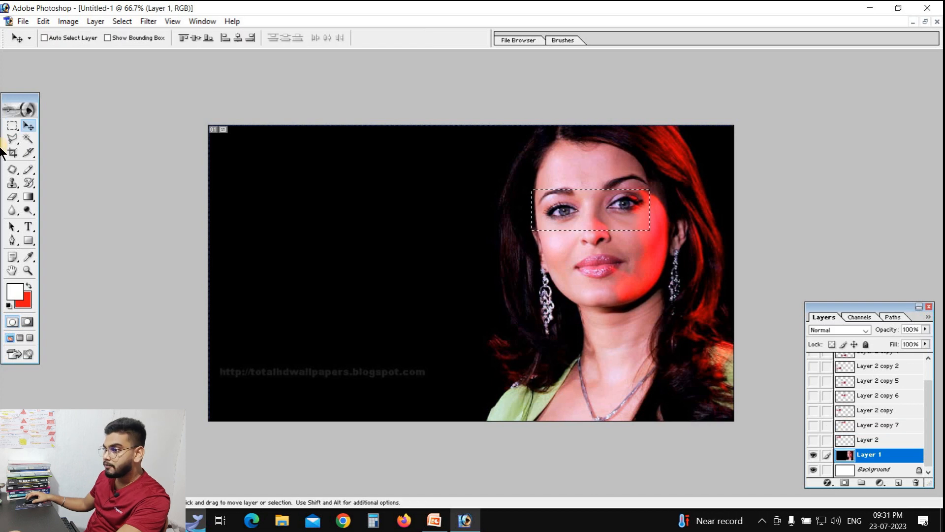
# - Try to intersect the eye selection with a separate, non-overlapping rectangle drawn over the dark area
pyautogui.click(13, 127)
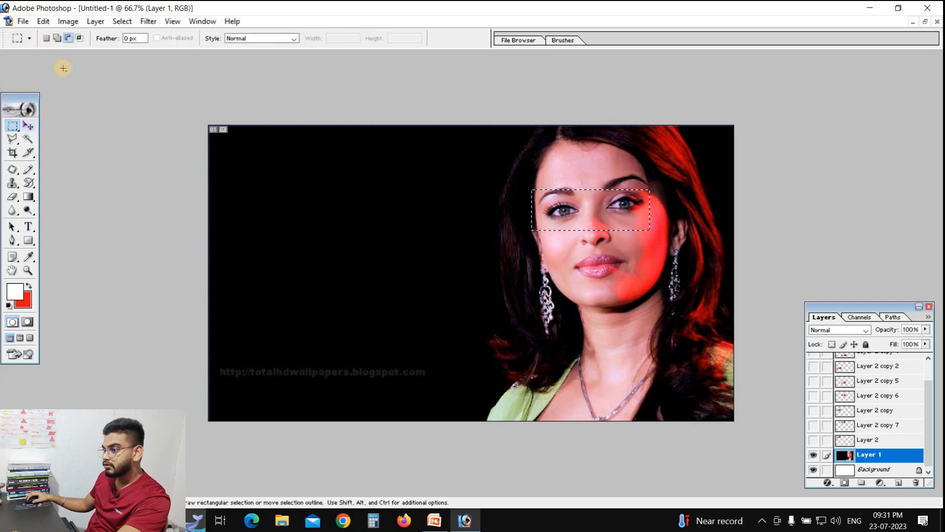
pyautogui.click(79, 38)
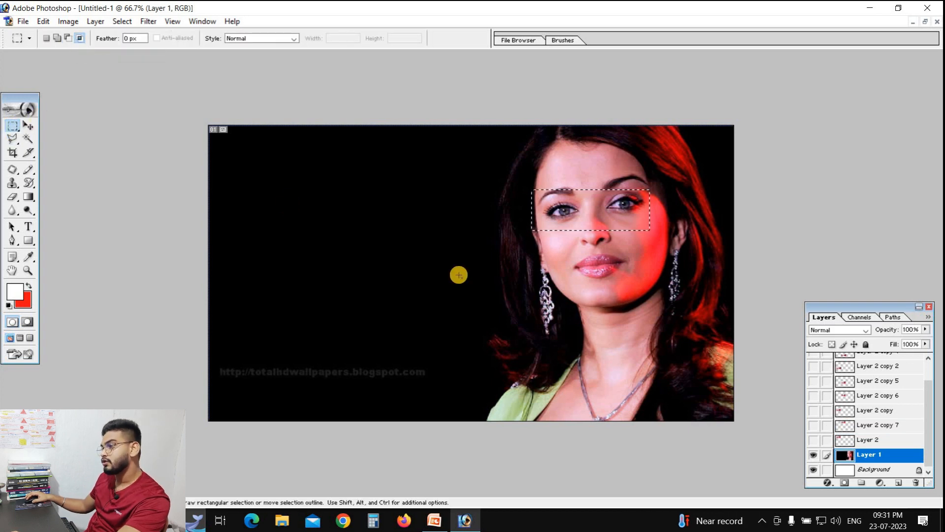
pyautogui.moveTo(291, 184); pyautogui.dragTo(410, 303)
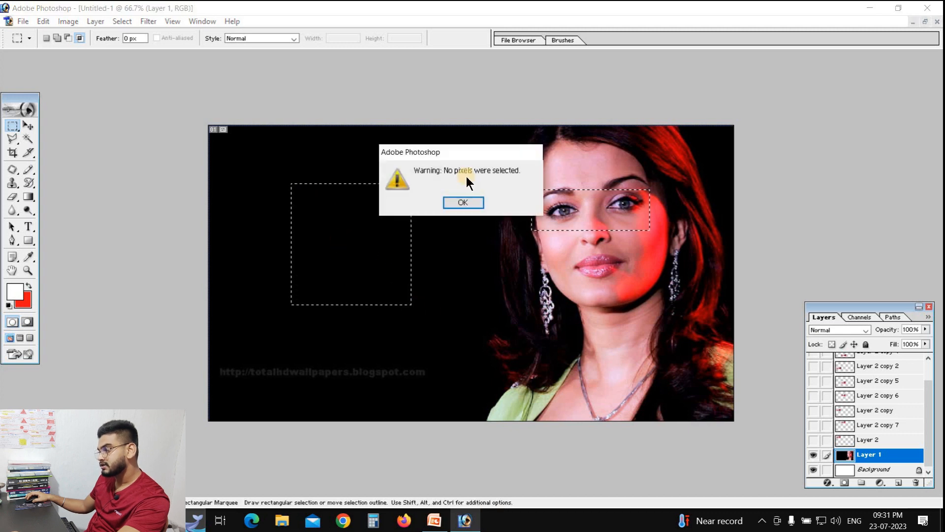
pyautogui.click(403, 201)
# - Draw a rectangle in the dark area and intersect it with an overlapping one, keeping only their common part selected
pyautogui.moveTo(320, 239); pyautogui.dragTo(463, 386)
pyautogui.click(295, 183)
pyautogui.moveTo(241, 173); pyautogui.dragTo(363, 301)
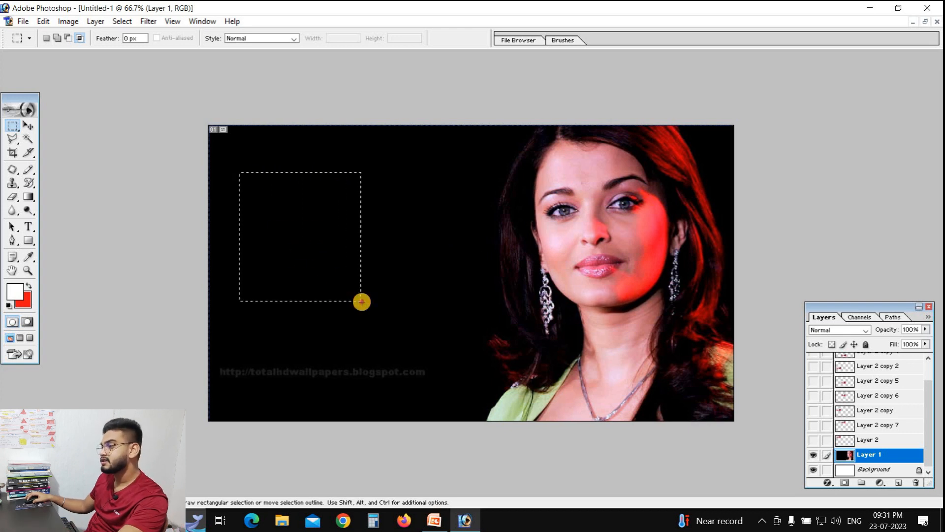
pyautogui.moveTo(557, 385); pyautogui.dragTo(292, 224)
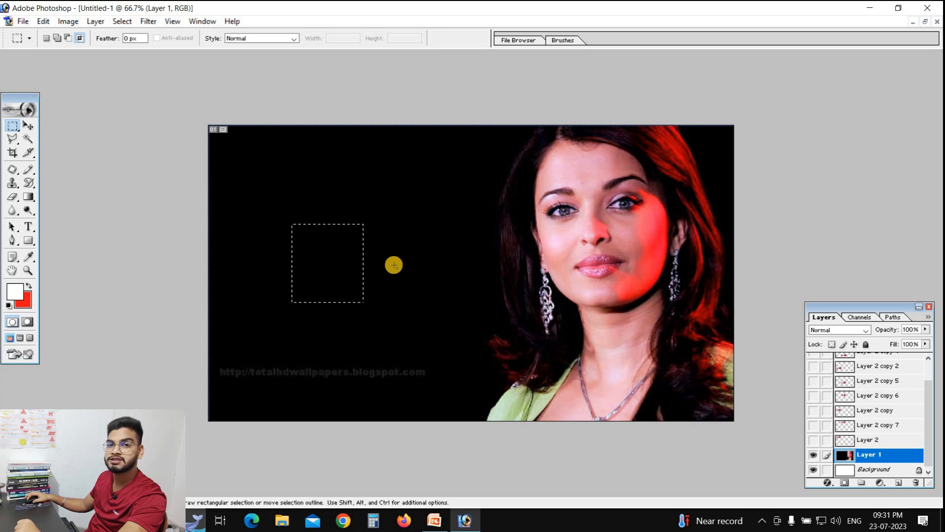
# - Clear the dark-area selection and intersect two overlapping rectangles on the face, keeping only the nose area selected
pyautogui.moveTo(481, 181); pyautogui.dragTo(615, 255)
pyautogui.click(463, 202)
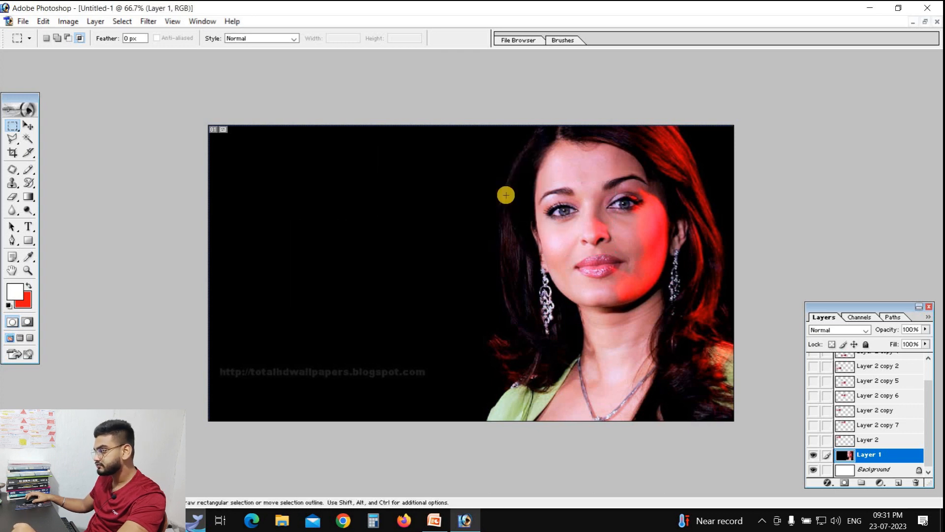
pyautogui.hotkey('ctrl', 'z')
pyautogui.moveTo(722, 309); pyautogui.dragTo(568, 185)
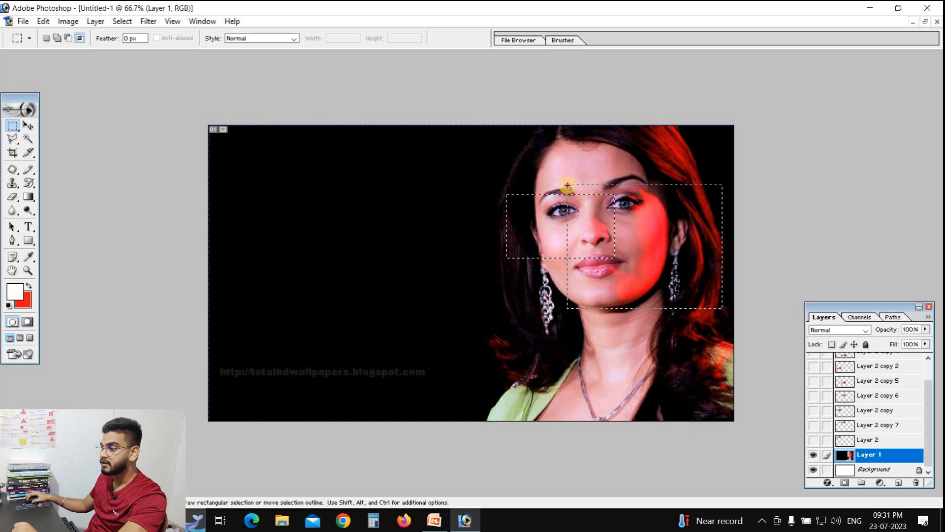
pyautogui.moveTo(567, 185); pyautogui.dragTo(568, 185)
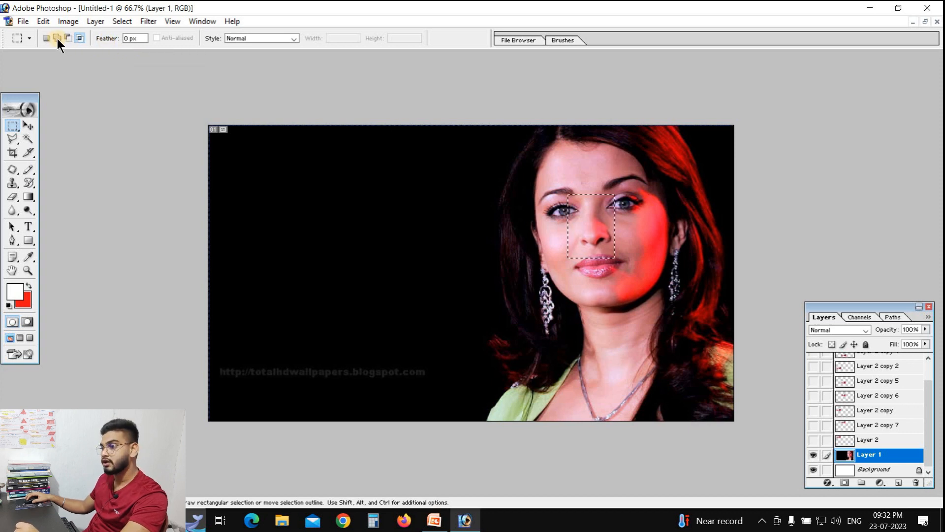
# - Copy a new, unfeathered rectangular selection of the left eye to a new layer and place it in the photo's upper-left dark area
pyautogui.moveTo(534, 188); pyautogui.dragTo(583, 223)
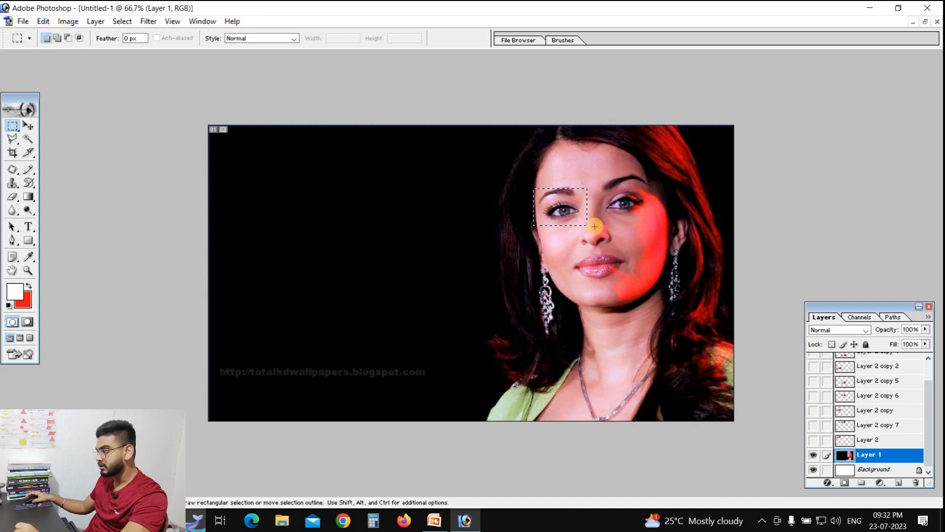
pyautogui.press('ctrl')
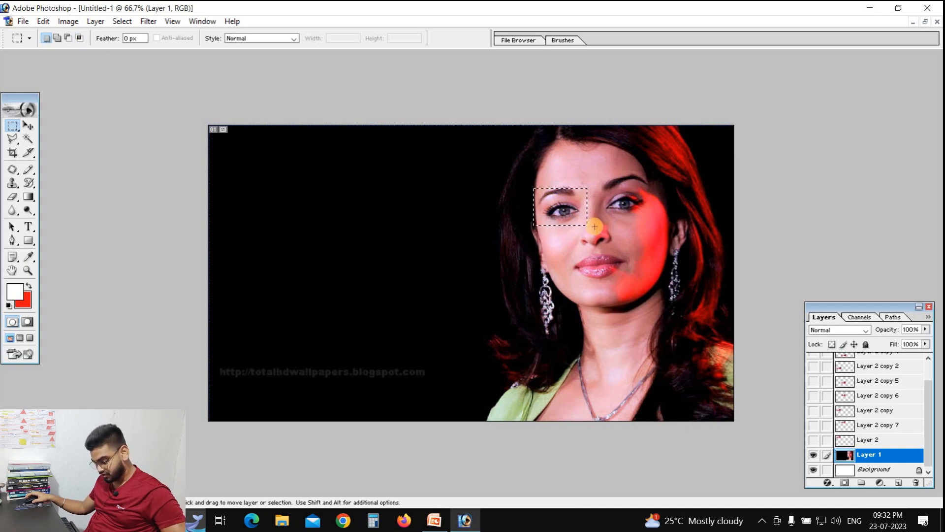
pyautogui.hotkey('ctrl', 'j')
pyautogui.click(270, 181)
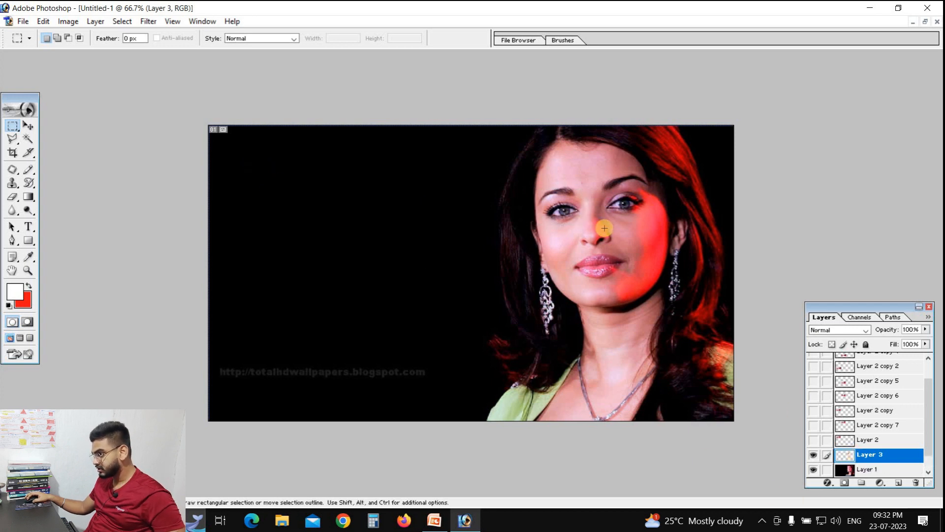
pyautogui.click(28, 125)
pyautogui.moveTo(588, 213); pyautogui.dragTo(272, 180)
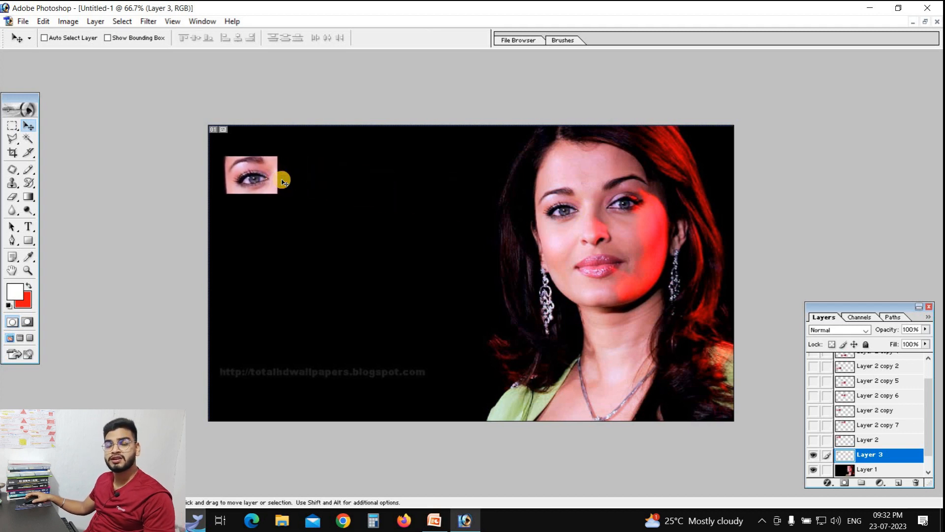
# - Select the left eye on Layer 1 with a 30 px feathered rectangle and place a copy below the sharp-edged eye
pyautogui.click(13, 125)
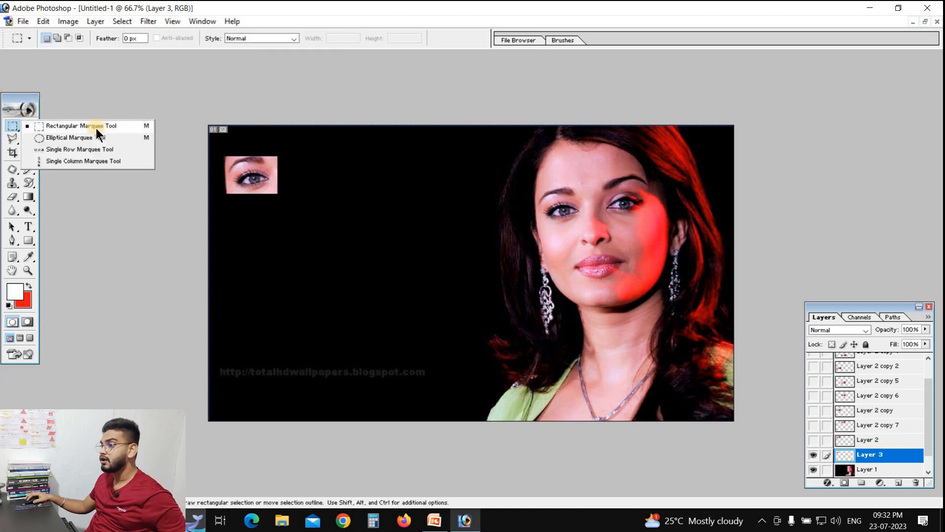
pyautogui.click(96, 128)
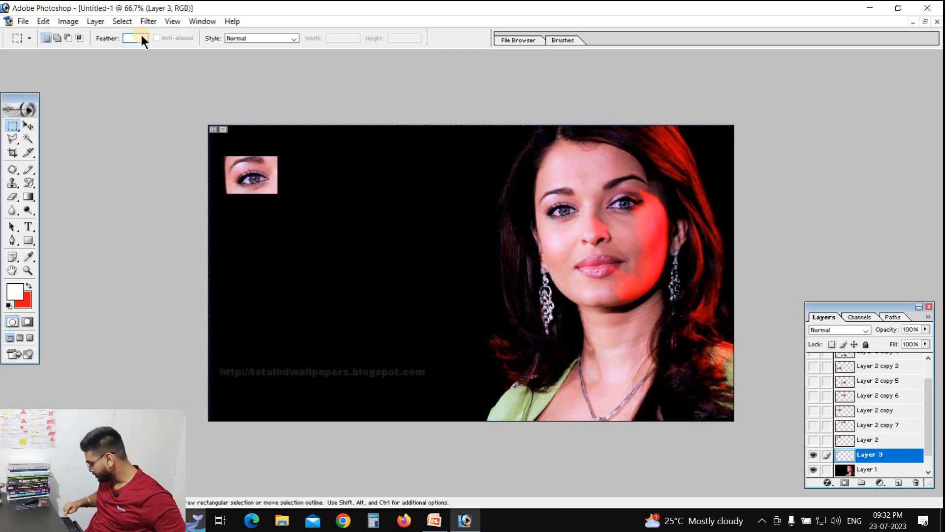
pyautogui.write('30')
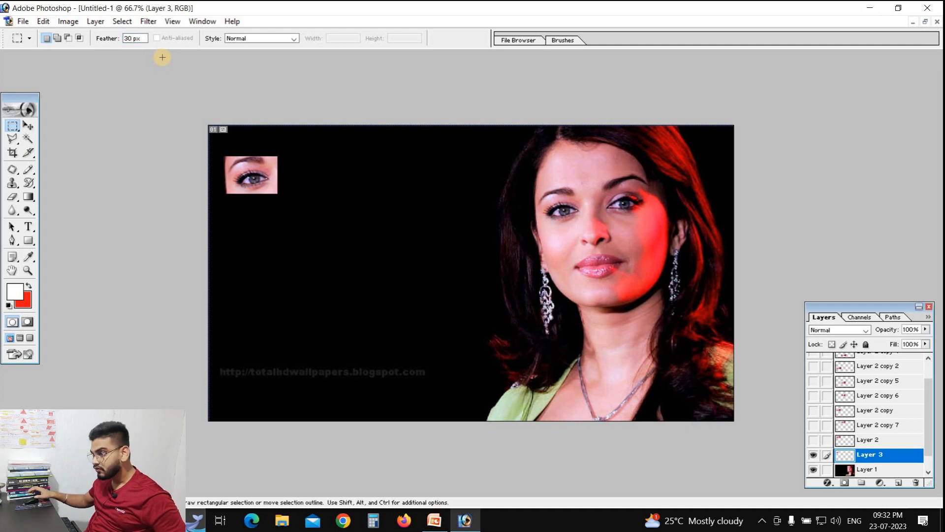
pyautogui.moveTo(529, 186); pyautogui.dragTo(586, 232)
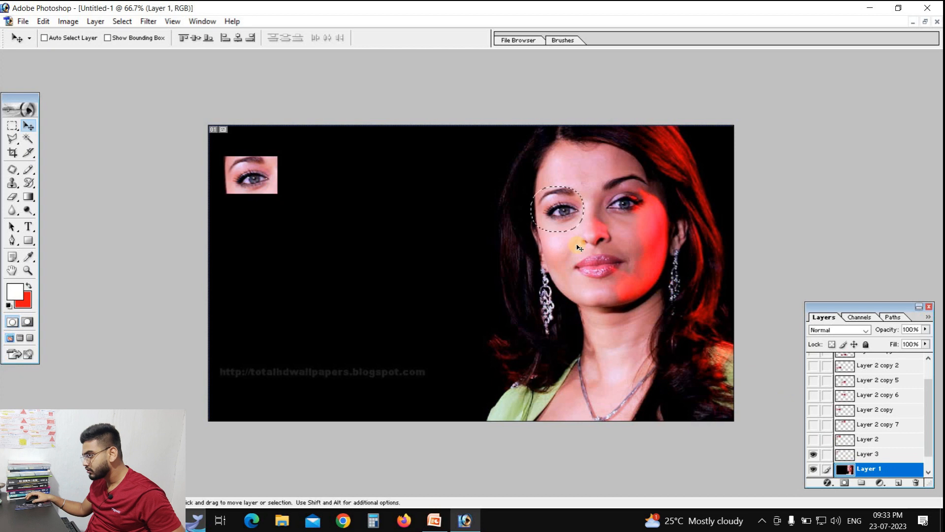
pyautogui.moveTo(561, 211); pyautogui.dragTo(272, 275)
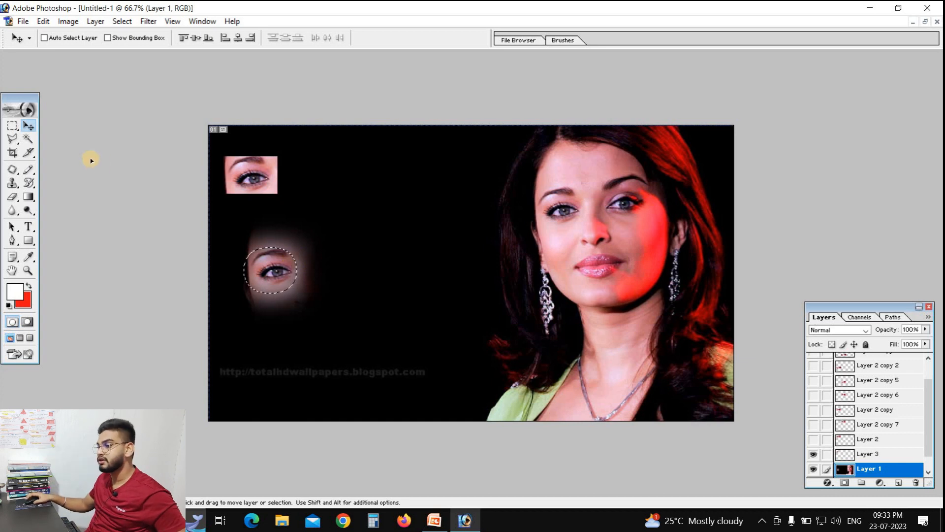
# - Select the left eye with a 10 px feathered rectangle, place a copy right of the sharp-edged eye, and deselect
pyautogui.click(13, 128)
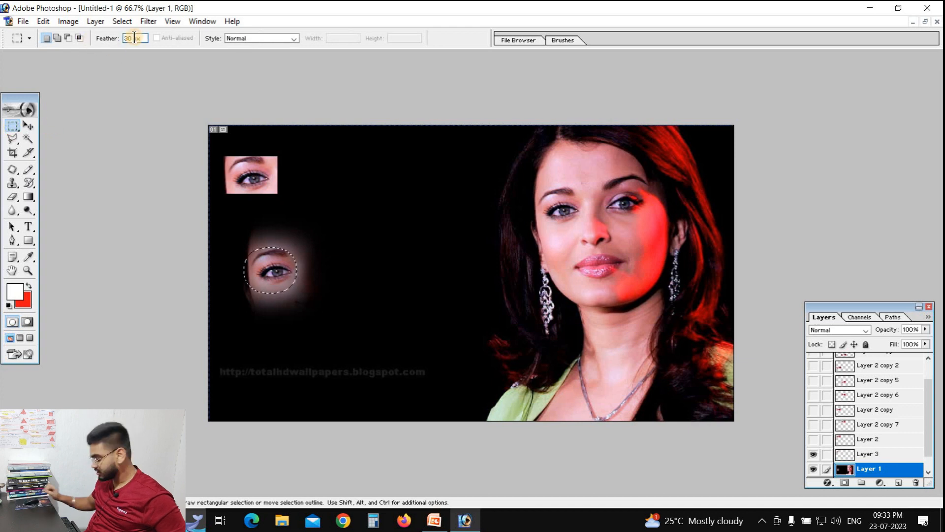
pyautogui.write('10')
pyautogui.press('Return')
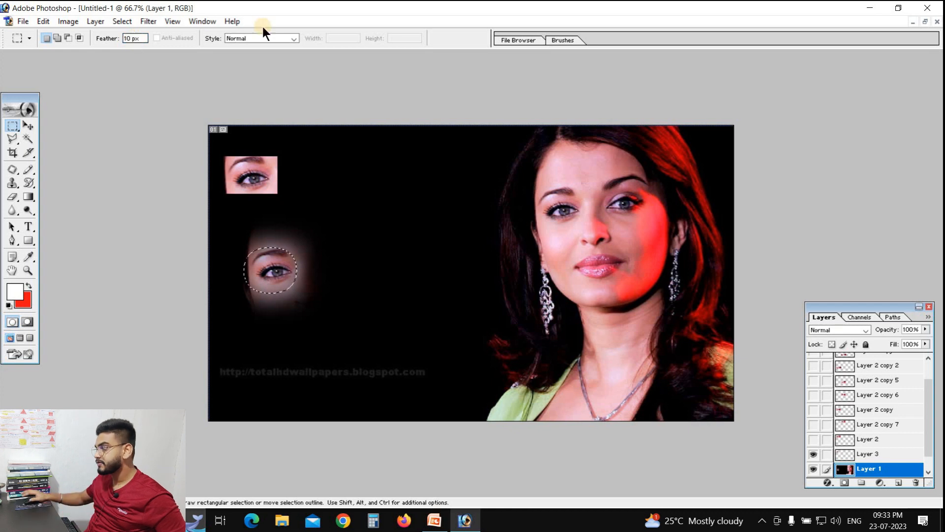
pyautogui.moveTo(522, 186); pyautogui.dragTo(594, 233)
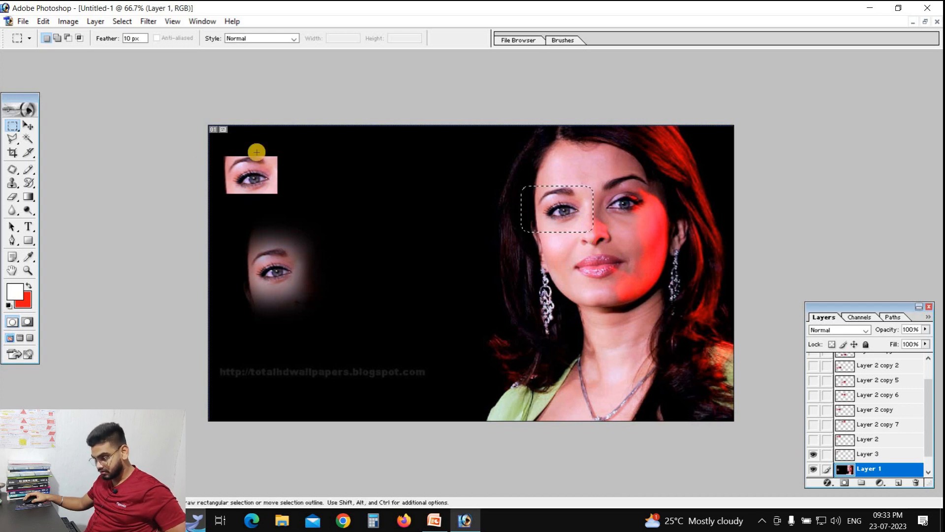
pyautogui.click(34, 127)
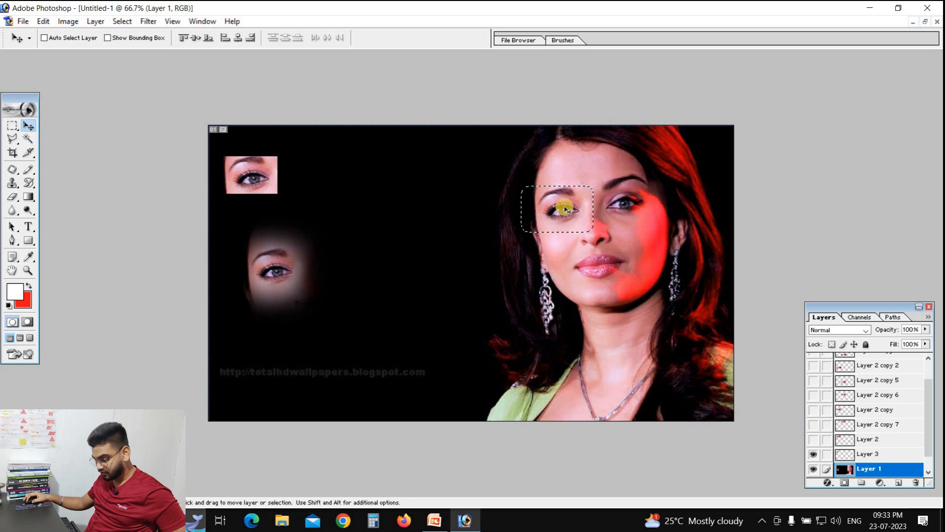
pyautogui.moveTo(576, 205); pyautogui.dragTo(390, 188)
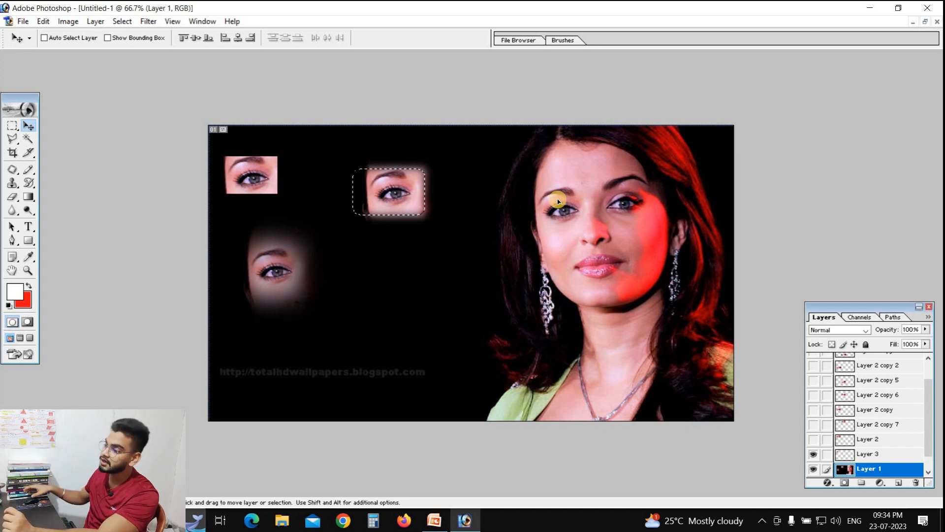
pyautogui.hotkey('ctrl', 'd')
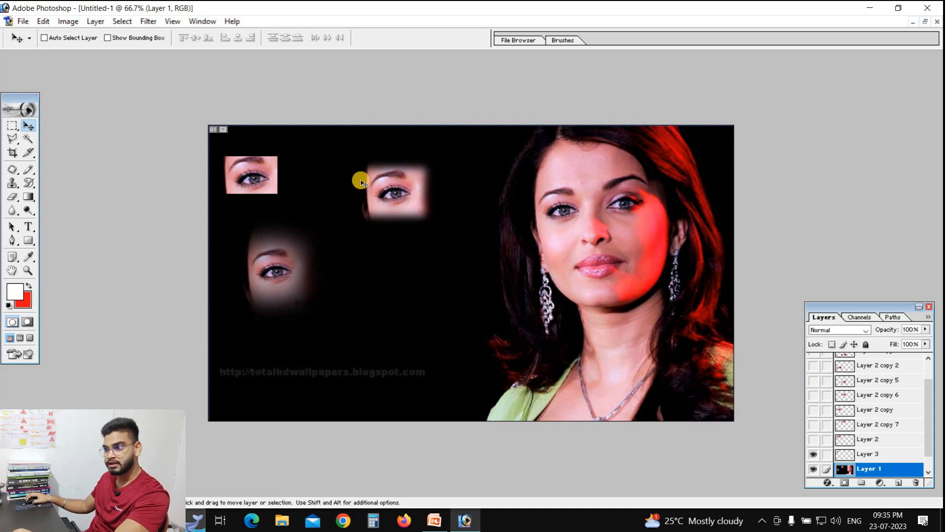
# - Select the left eye with a 10 px feathered ellipse and place a copy below the 10 px feathered rectangular piece
pyautogui.click(15, 123)
pyautogui.click(22, 133)
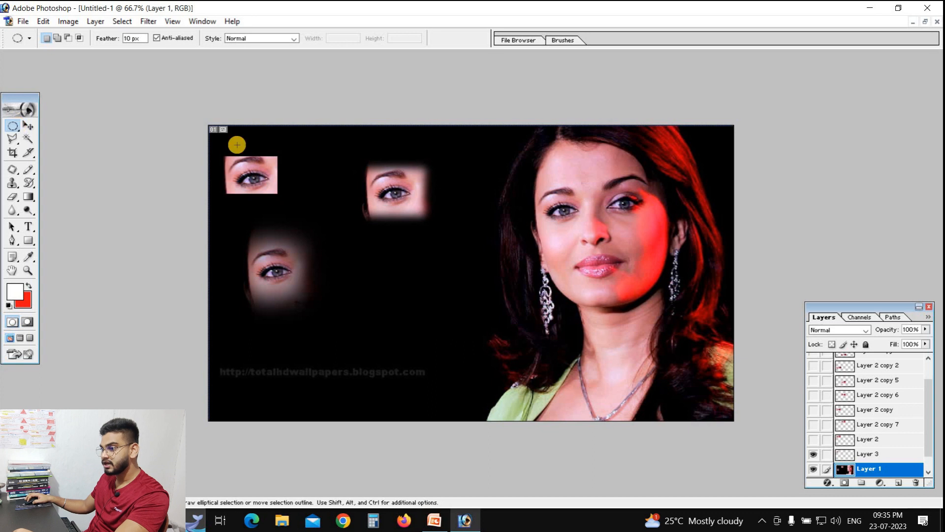
pyautogui.moveTo(545, 196); pyautogui.dragTo(573, 226)
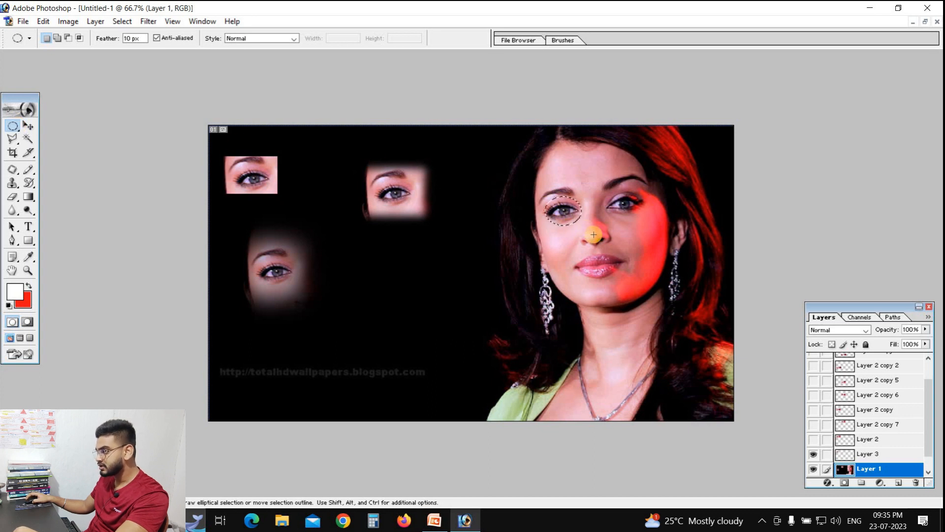
pyautogui.moveTo(562, 210); pyautogui.dragTo(388, 274)
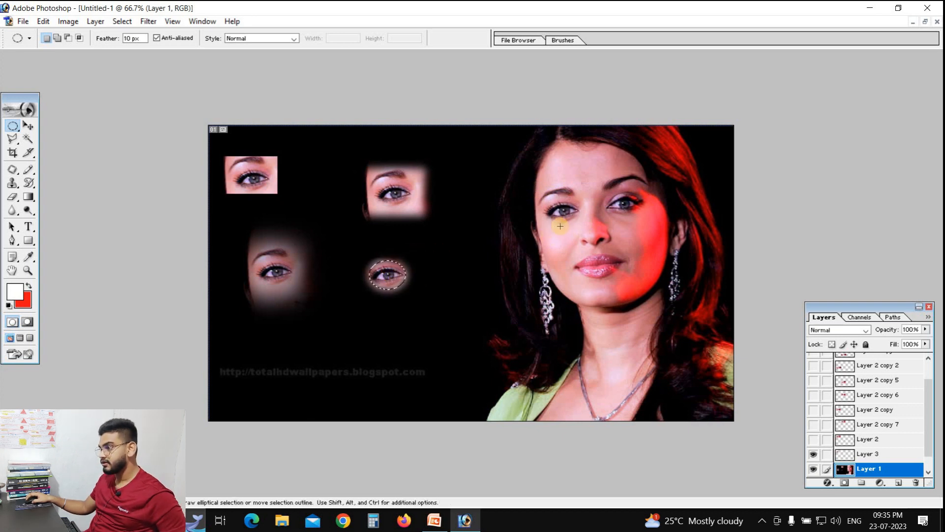
# - Select the lips with an ellipse at 0 px feather, place a copy below the eye pieces in the dark area, and deselect
pyautogui.doubleClick(142, 38)
pyautogui.write('0')
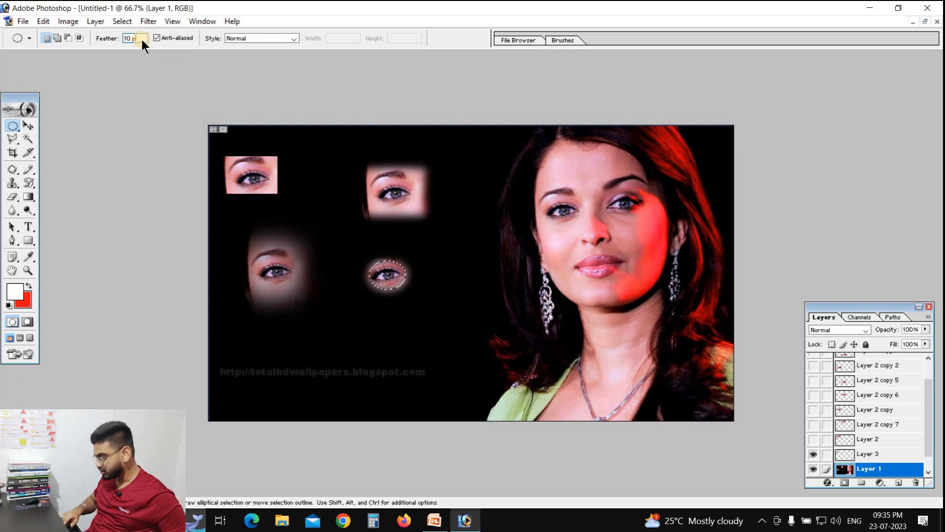
pyautogui.moveTo(573, 245); pyautogui.dragTo(641, 284)
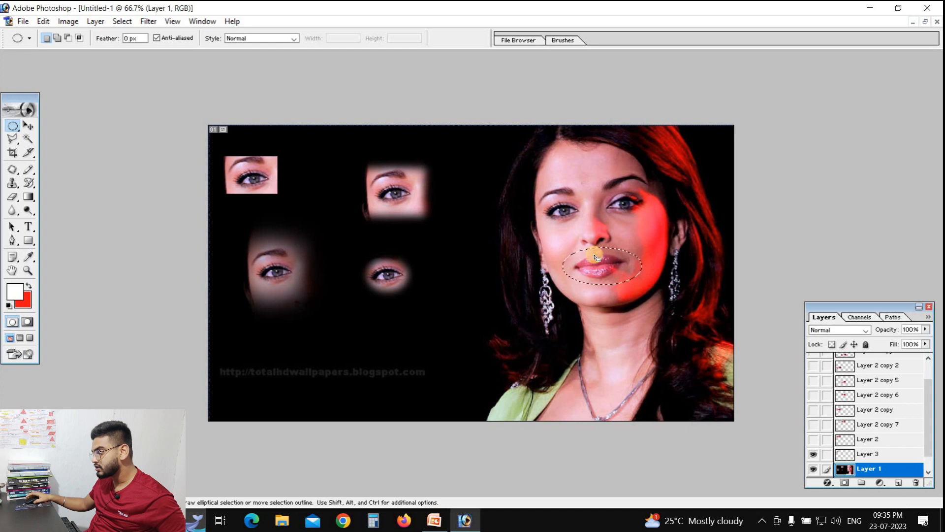
pyautogui.moveTo(599, 262); pyautogui.dragTo(323, 335)
pyautogui.click(497, 312)
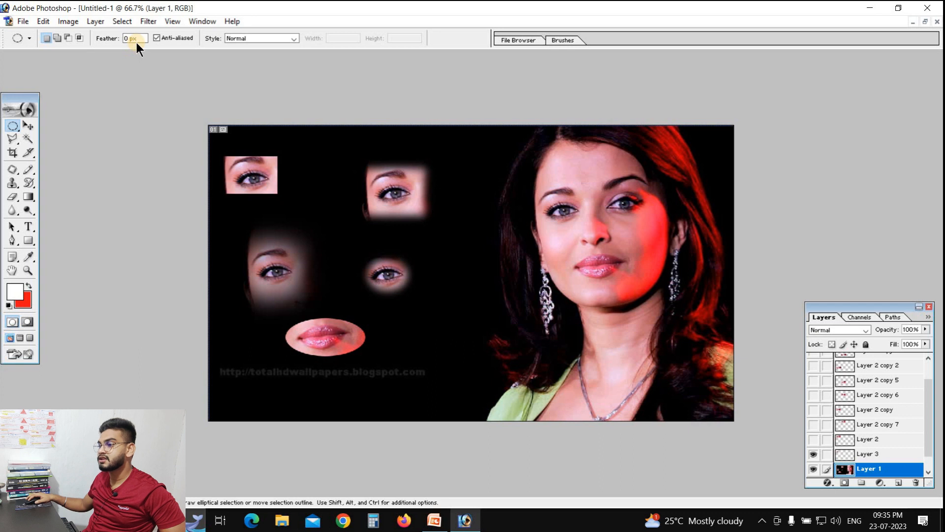
# - Combine two ellipses in add-to-selection mode at 0 px feather, one around the left eye and one over the nose, lips and chin
pyautogui.click(56, 38)
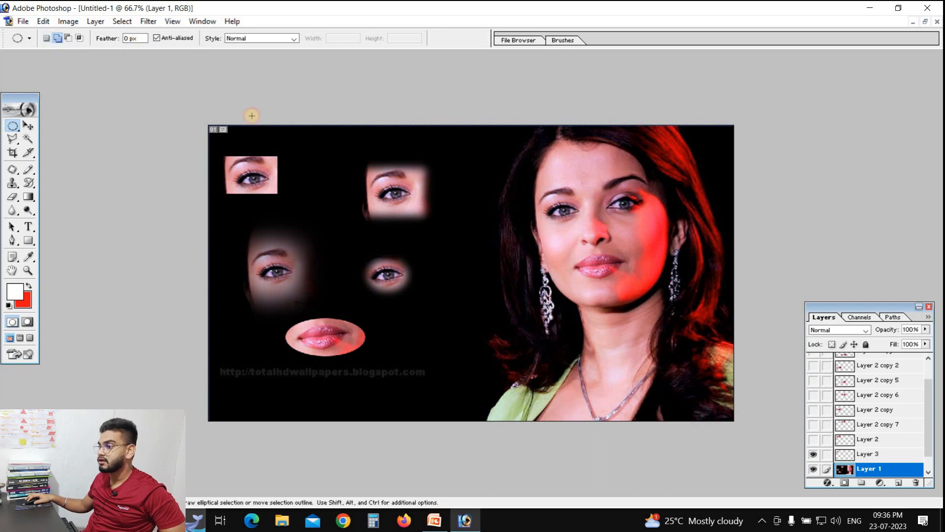
pyautogui.moveTo(540, 183); pyautogui.dragTo(593, 253)
pyautogui.moveTo(564, 209); pyautogui.dragTo(567, 212)
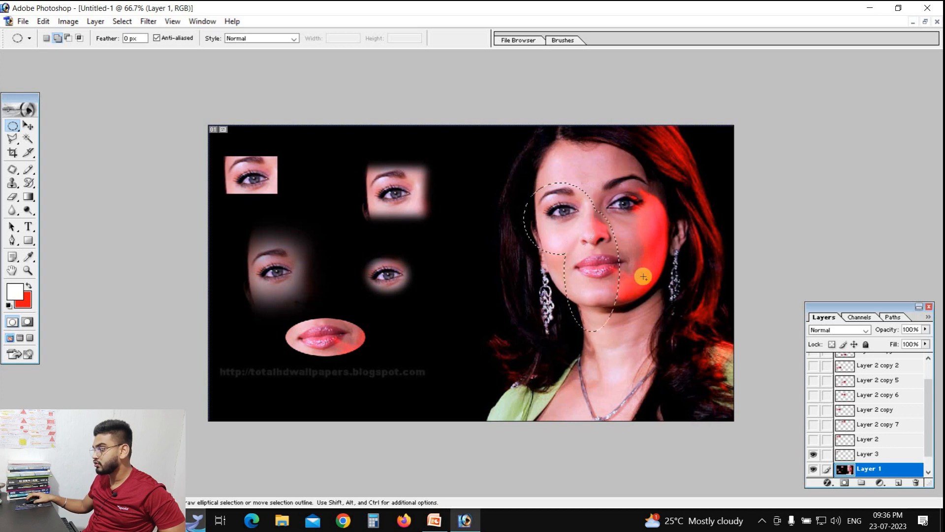
# - Subtract an ellipse across the chin from the selection, and intersect it with a large ellipse reaching from the dark area over the left eye
pyautogui.click(69, 37)
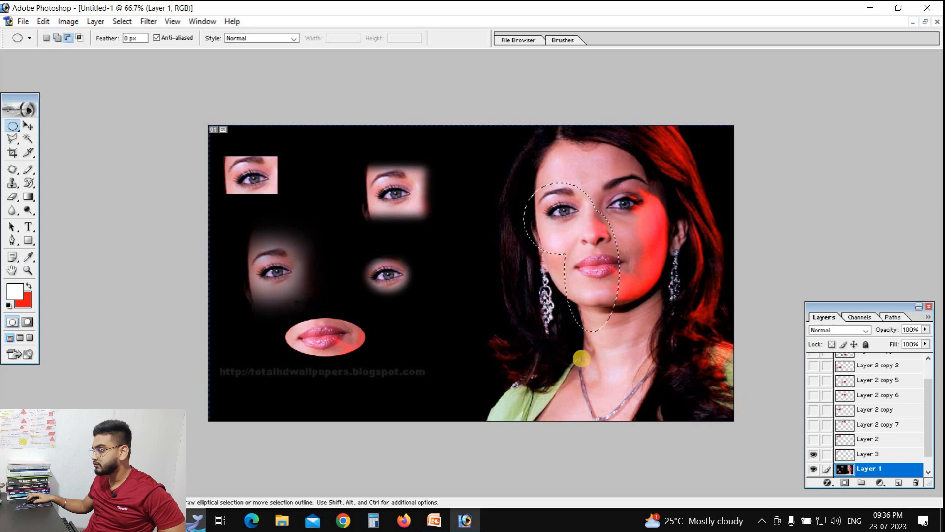
pyautogui.moveTo(660, 290); pyautogui.dragTo(586, 293)
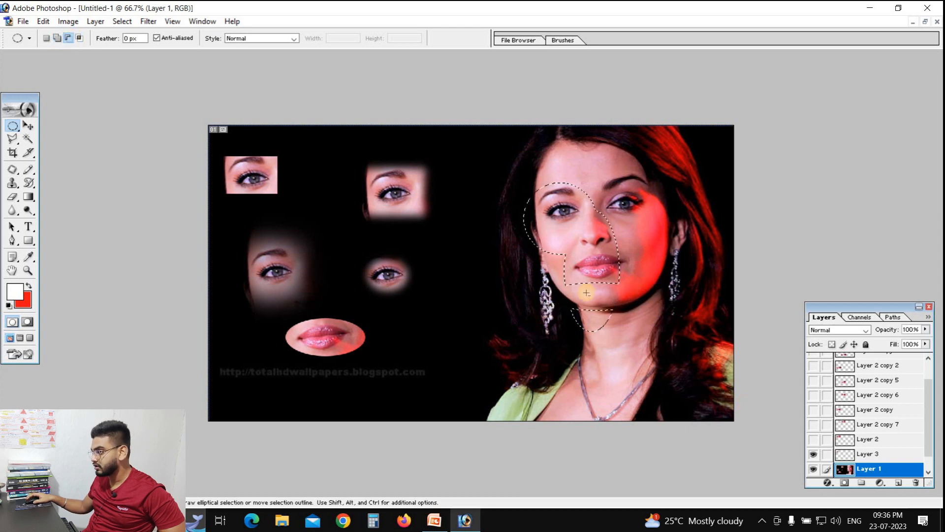
pyautogui.click(79, 38)
pyautogui.moveTo(419, 317)
pyautogui.mouseDown()
pyautogui.moveTo(664, 148)
pyautogui.moveTo(572, 161)
pyautogui.mouseUp()
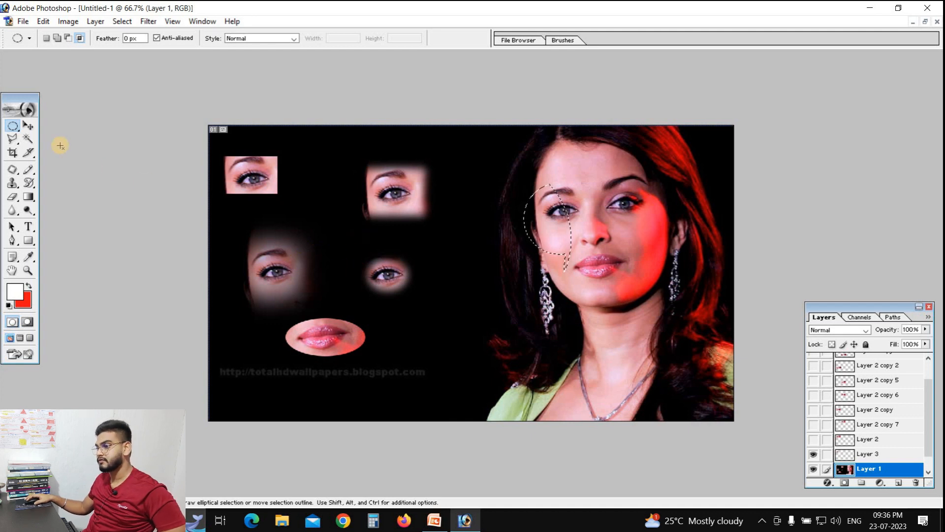
# - Place a copy of the selected eye piece right of the lips piece in the dark area, undoing the two trial placements first
pyautogui.click(30, 127)
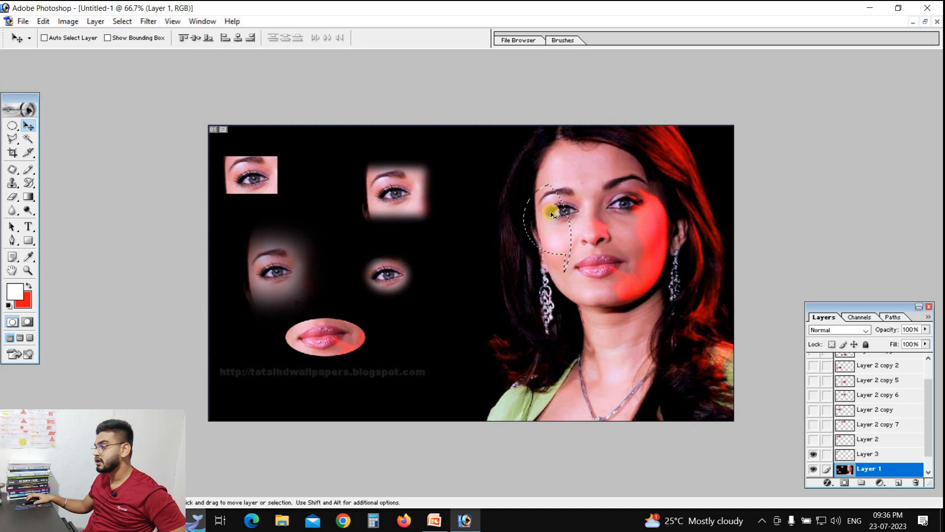
pyautogui.moveTo(551, 212); pyautogui.dragTo(464, 304)
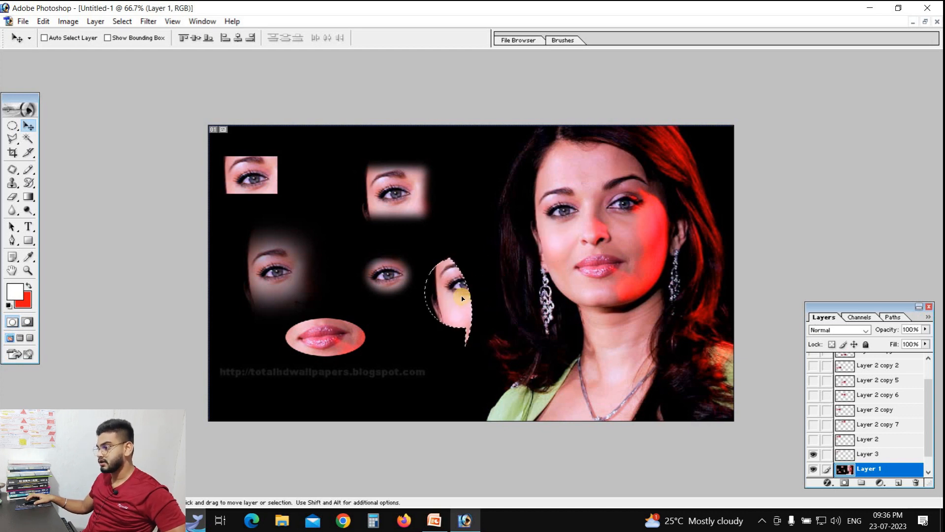
pyautogui.hotkey('ctrl', 'z')
pyautogui.moveTo(540, 227); pyautogui.dragTo(464, 317)
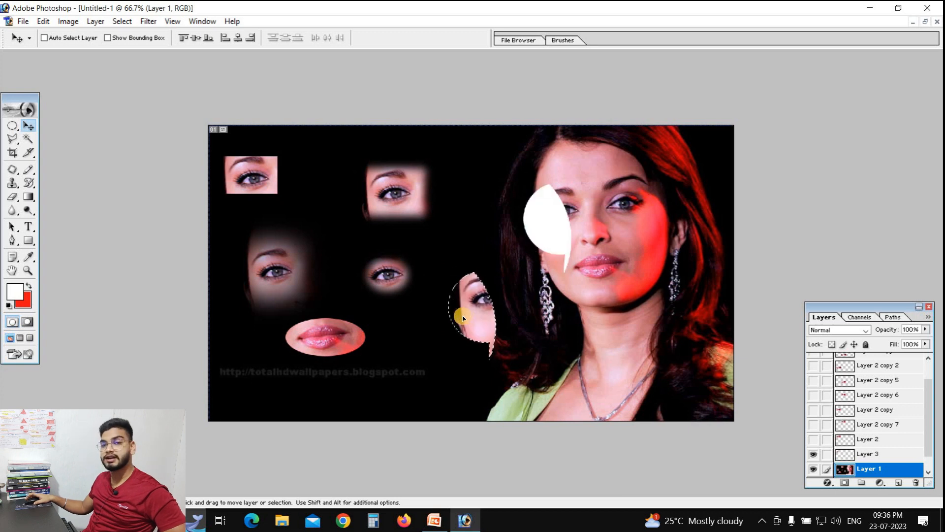
pyautogui.hotkey('ctrl', 'z')
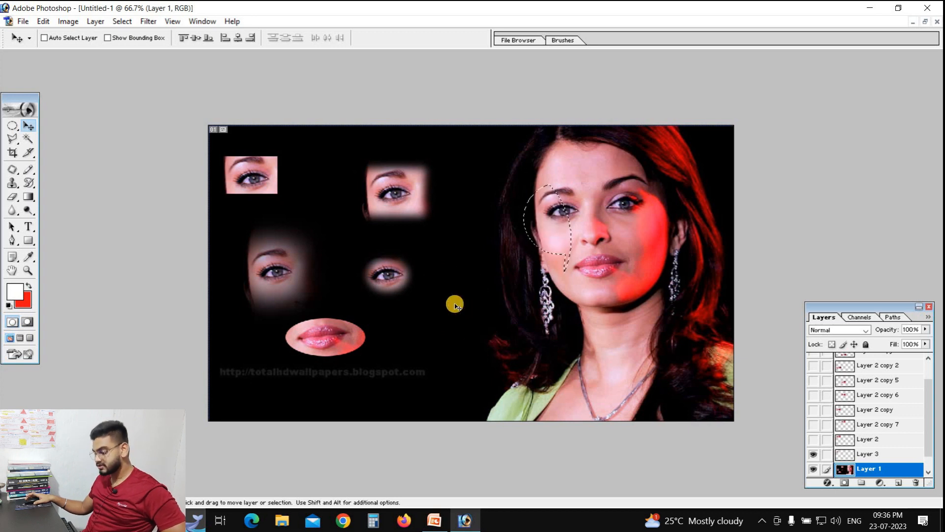
pyautogui.moveTo(555, 217); pyautogui.dragTo(442, 362)
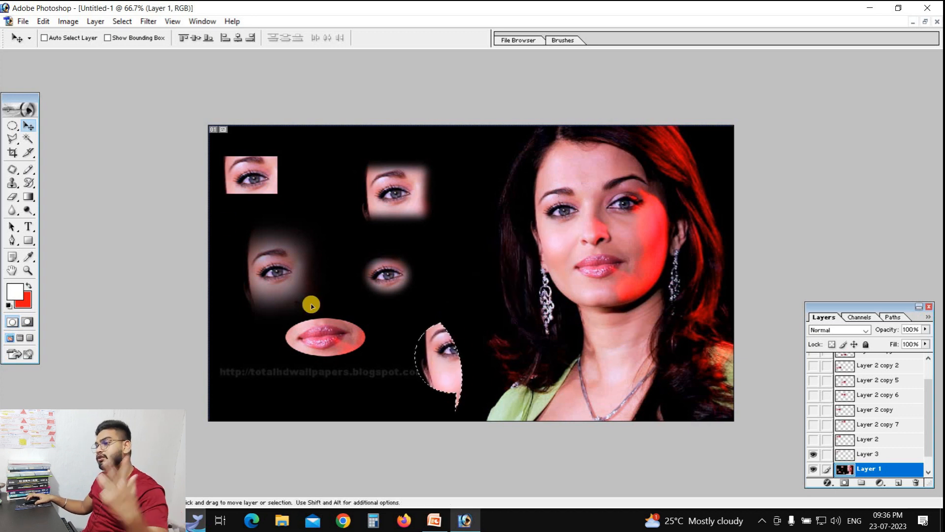
# - Outline the whole portrait, including hair and shoulders, with a freehand Lasso selection at 0 px feather
pyautogui.click(16, 141)
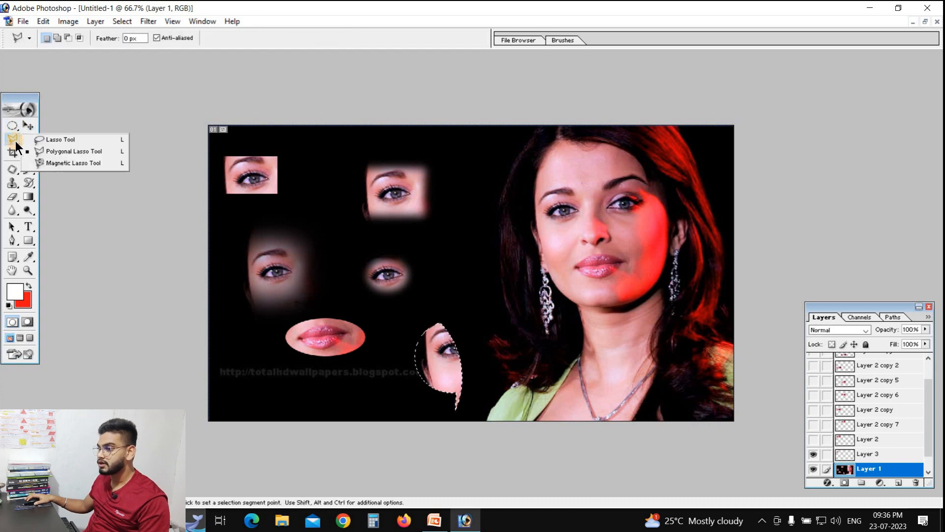
pyautogui.click(46, 139)
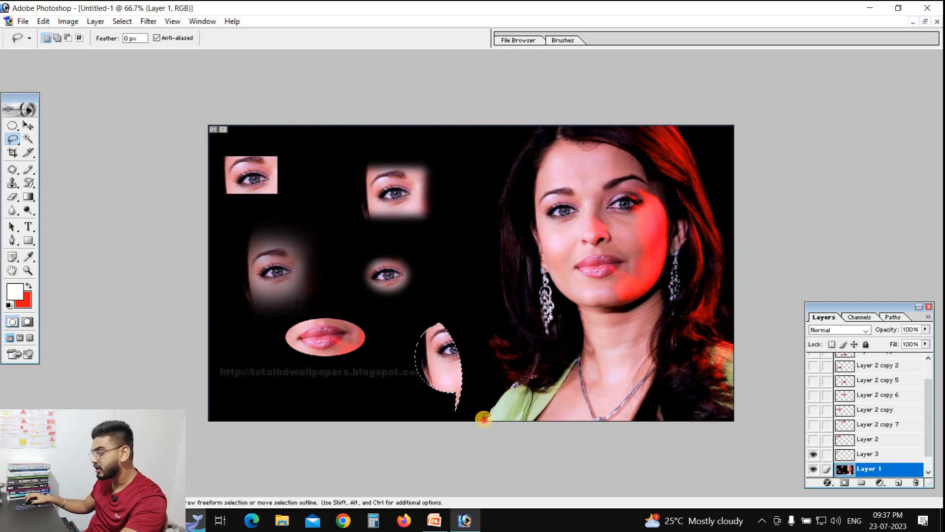
pyautogui.moveTo(486, 413)
pyautogui.mouseDown()
pyautogui.moveTo(502, 366)
pyautogui.moveTo(474, 222)
pyautogui.moveTo(520, 135)
pyautogui.mouseUp()
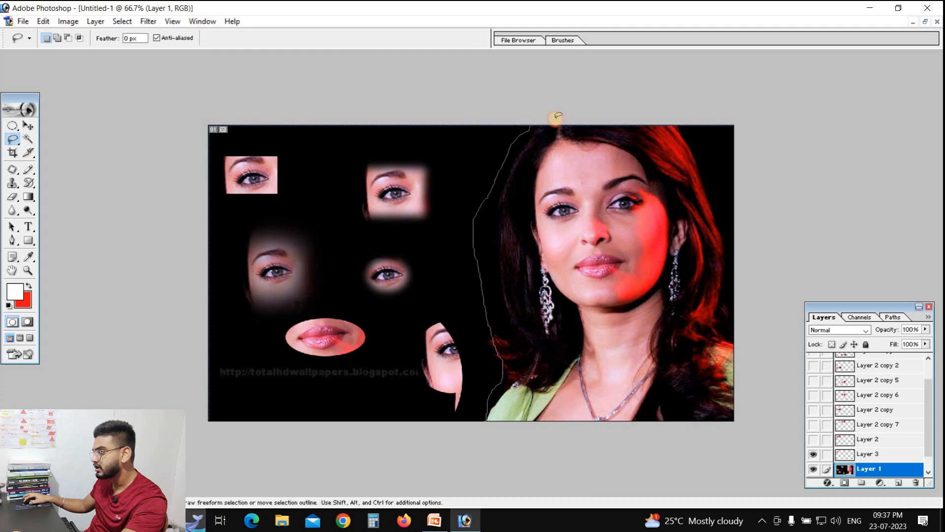
pyautogui.moveTo(617, 109)
pyautogui.mouseDown()
pyautogui.moveTo(699, 134)
pyautogui.moveTo(713, 150)
pyautogui.moveTo(732, 263)
pyautogui.mouseUp()
pyautogui.moveTo(692, 458)
pyautogui.mouseDown()
pyautogui.moveTo(531, 441)
pyautogui.moveTo(487, 419)
pyautogui.mouseUp()
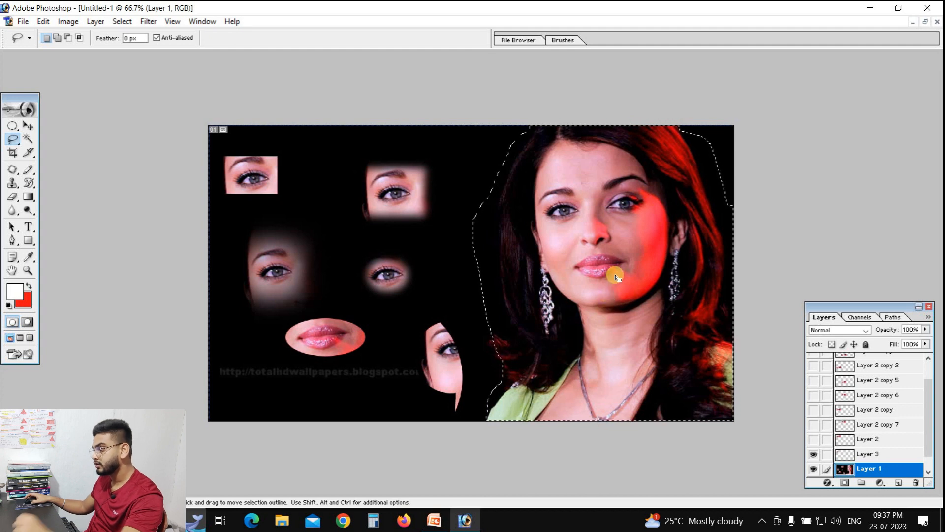
# - Place several overlapping copies of the selected portrait across the canvas and hide Layer 3
pyautogui.moveTo(615, 270)
pyautogui.mouseDown()
pyautogui.moveTo(412, 328)
pyautogui.moveTo(347, 259)
pyautogui.moveTo(354, 283)
pyautogui.moveTo(375, 291)
pyautogui.mouseUp()
pyautogui.click(811, 453)
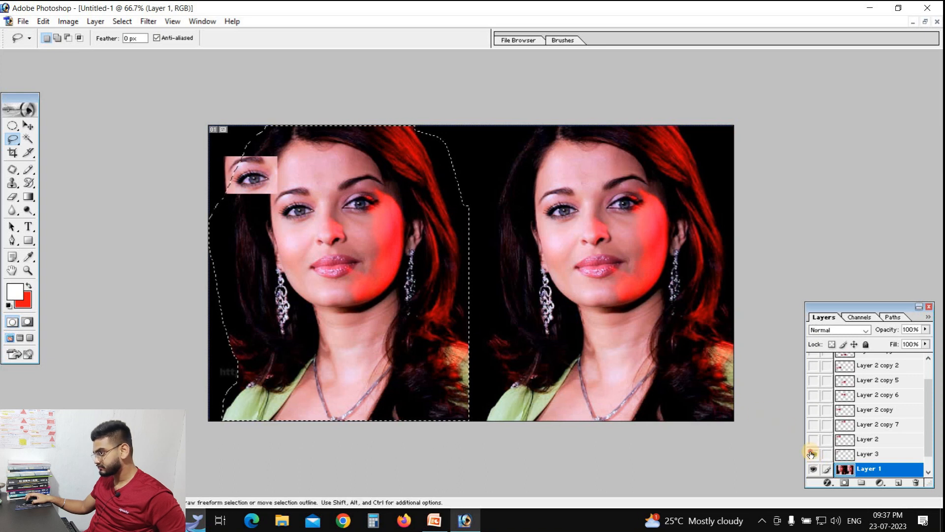
pyautogui.moveTo(334, 296)
pyautogui.mouseDown()
pyautogui.moveTo(438, 308)
pyautogui.moveTo(457, 292)
pyautogui.mouseUp()
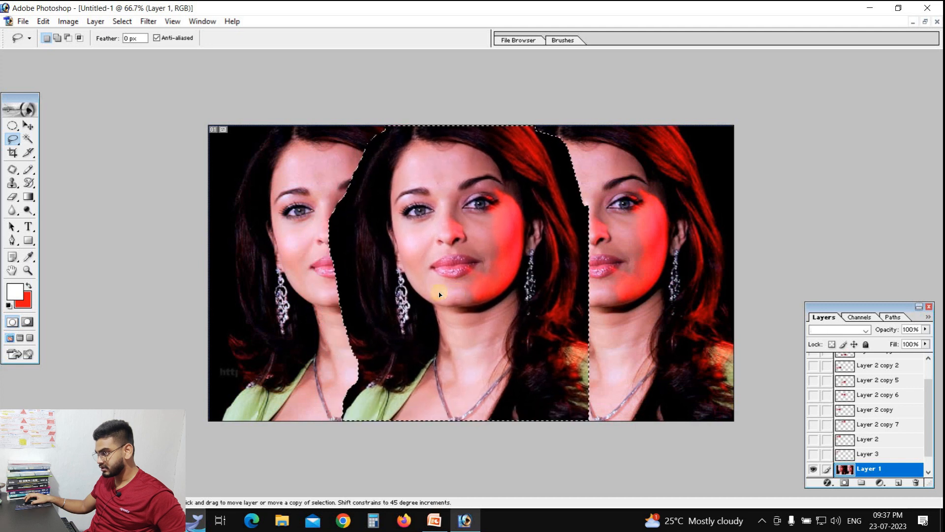
pyautogui.moveTo(296, 293)
pyautogui.mouseDown()
pyautogui.moveTo(427, 310)
pyautogui.moveTo(449, 292)
pyautogui.mouseUp()
pyautogui.moveTo(526, 272)
pyautogui.mouseDown()
pyautogui.moveTo(424, 302)
pyautogui.moveTo(358, 273)
pyautogui.mouseUp()
pyautogui.moveTo(430, 270); pyautogui.dragTo(268, 274)
pyautogui.moveTo(383, 280)
pyautogui.mouseDown()
pyautogui.moveTo(462, 310)
pyautogui.moveTo(453, 393)
pyautogui.moveTo(338, 392)
pyautogui.moveTo(353, 363)
pyautogui.moveTo(562, 364)
pyautogui.moveTo(551, 334)
pyautogui.moveTo(654, 271)
pyautogui.mouseUp()
pyautogui.moveTo(576, 319); pyautogui.dragTo(573, 325)
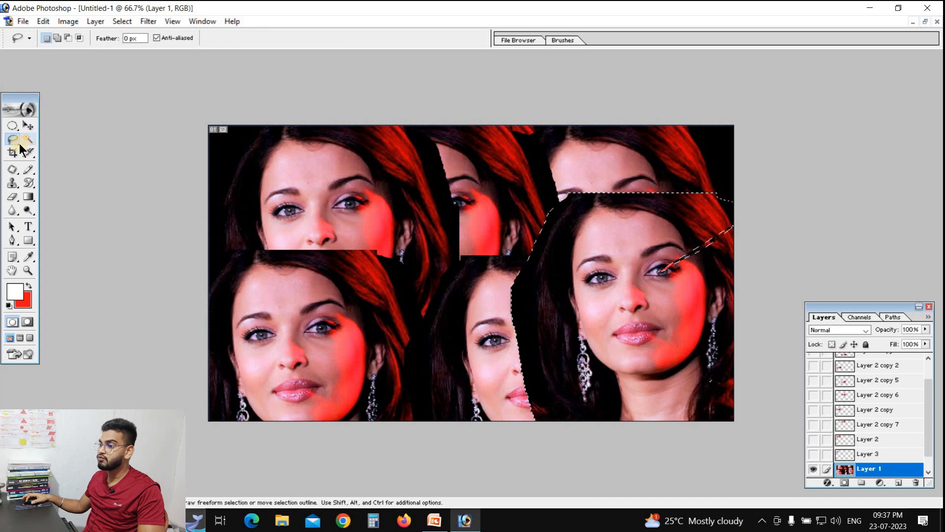
# - Move the selected portrait copy around the canvas with the Move tool and leave it in the canvas's lower-right corner
pyautogui.click(20, 144)
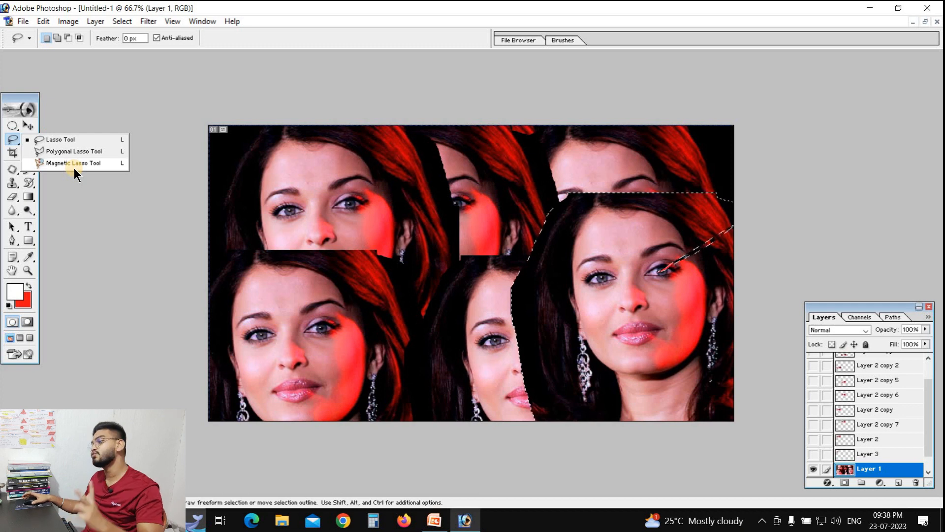
pyautogui.click(28, 125)
pyautogui.moveTo(599, 249); pyautogui.dragTo(449, 352)
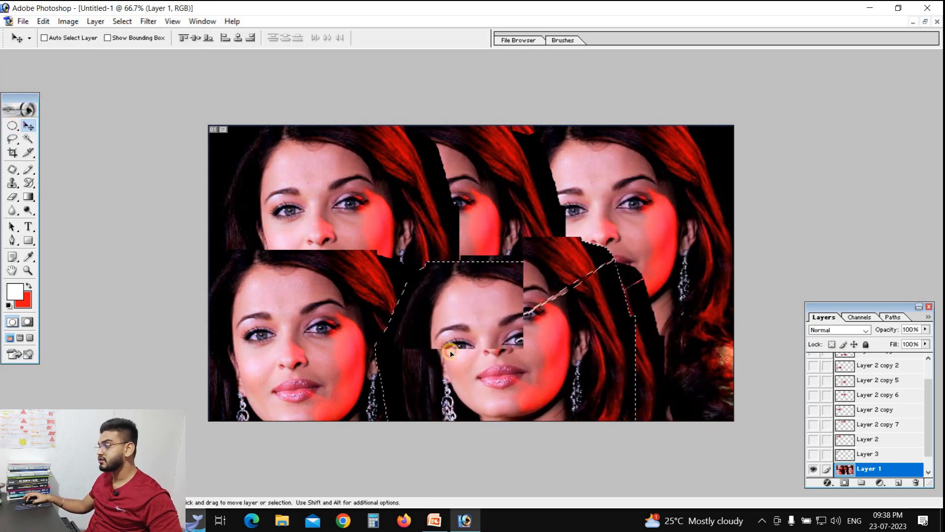
pyautogui.moveTo(363, 209); pyautogui.dragTo(526, 292)
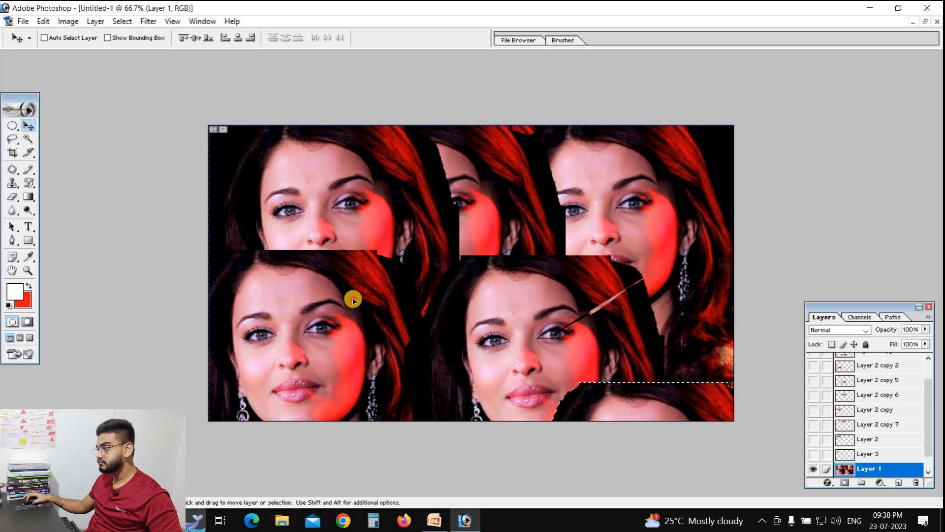
pyautogui.moveTo(346, 291); pyautogui.dragTo(557, 345)
pyautogui.moveTo(662, 371); pyautogui.dragTo(567, 314)
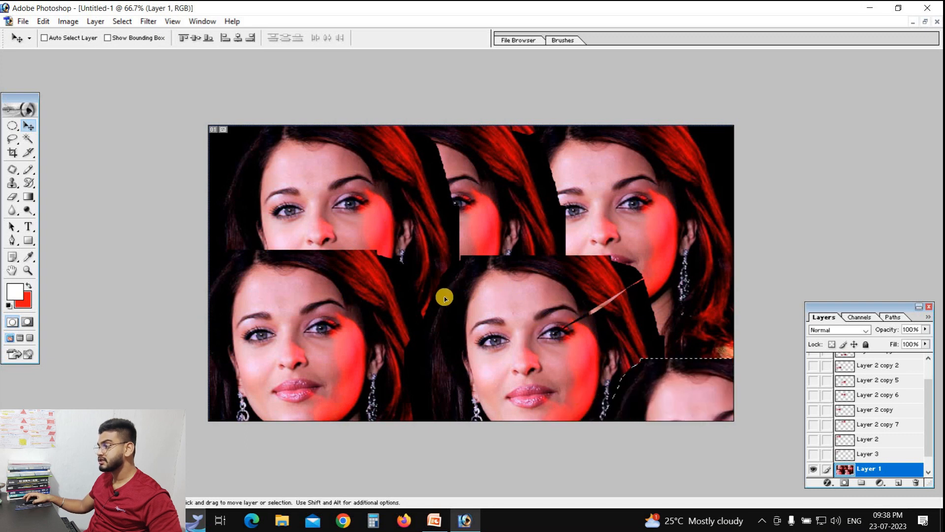
# - Select the lower-left portrait's light skin with the Magic Wand at tolerance 32, move it onto the upper-left portrait, and deselect
pyautogui.click(28, 139)
pyautogui.click(278, 278)
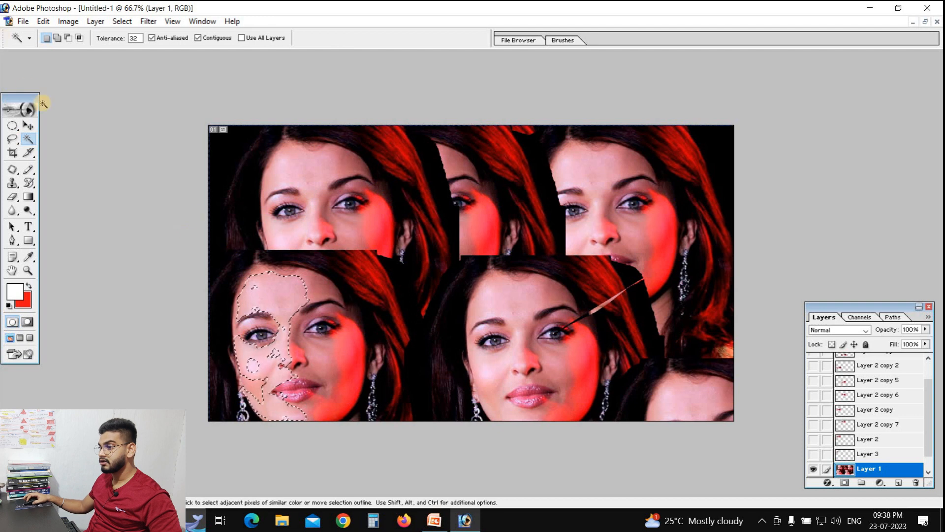
pyautogui.click(28, 126)
pyautogui.moveTo(275, 299); pyautogui.dragTo(301, 158)
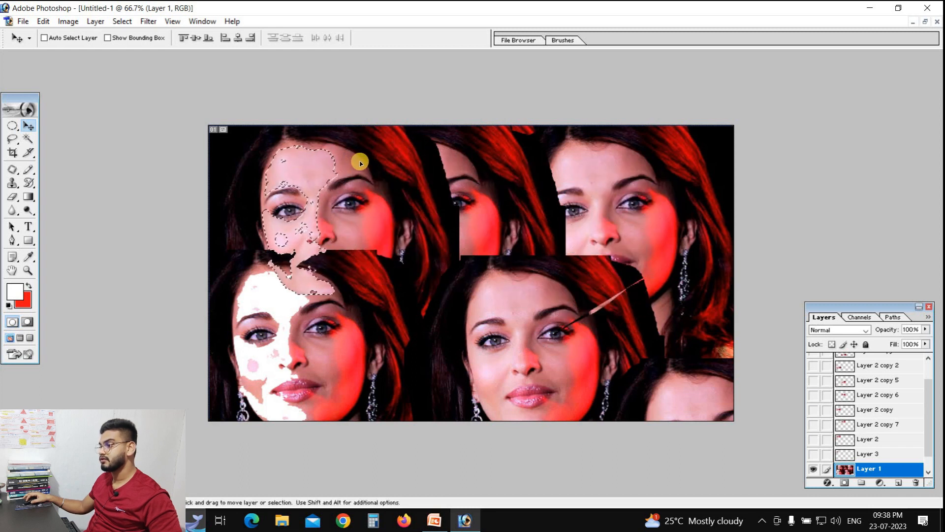
pyautogui.press('d')
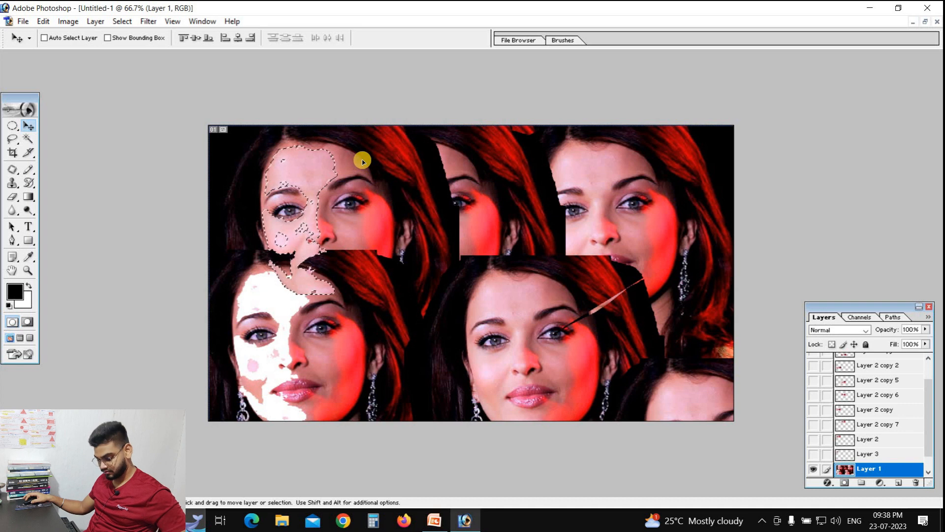
pyautogui.hotkey('ctrl', 'd')
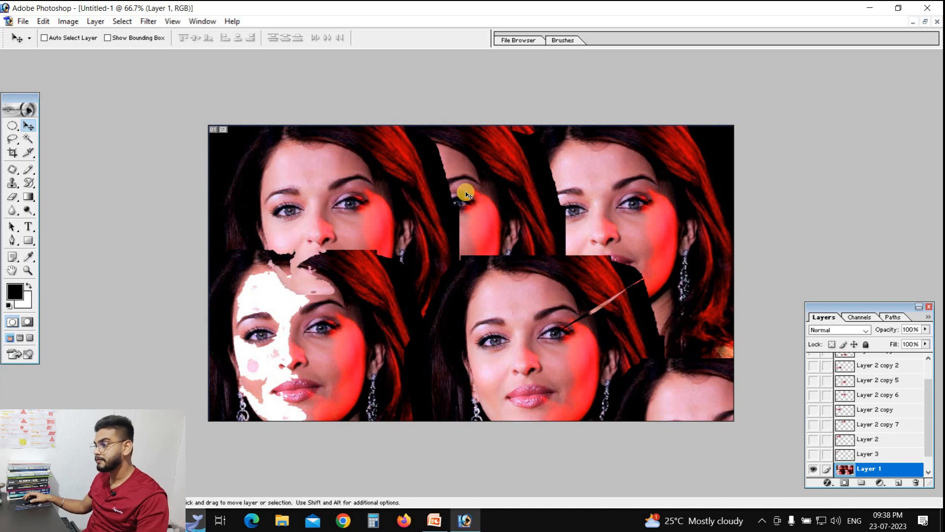